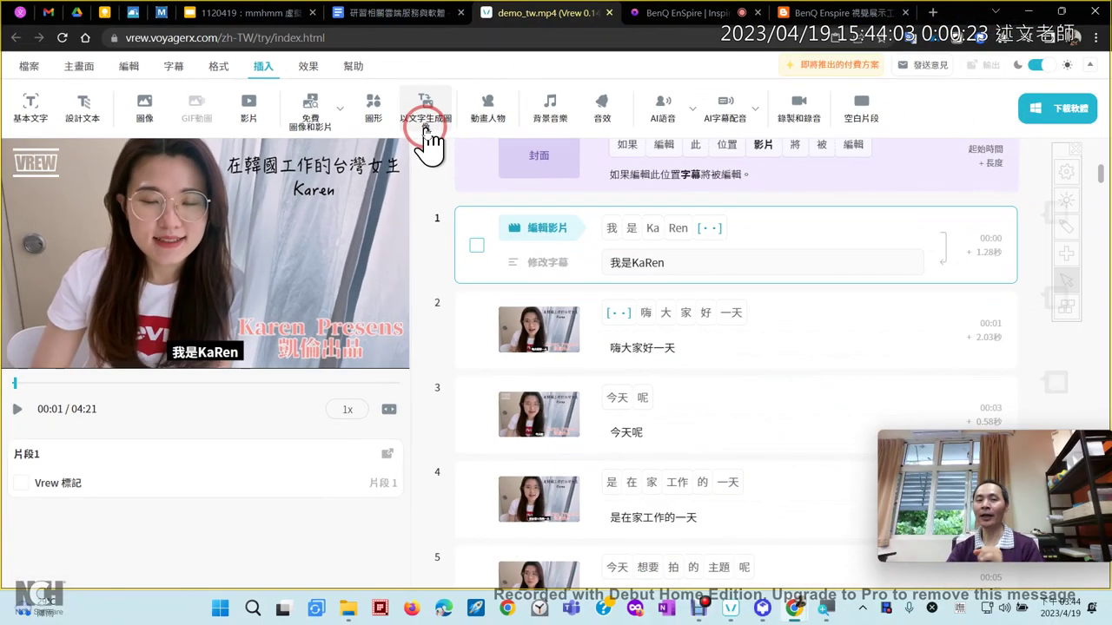
# Generate images for the first clip from the dictated prompt "請幫我找一張田尾國中的照片", replacing the prefilled caption text.
pyautogui.click(740, 242)
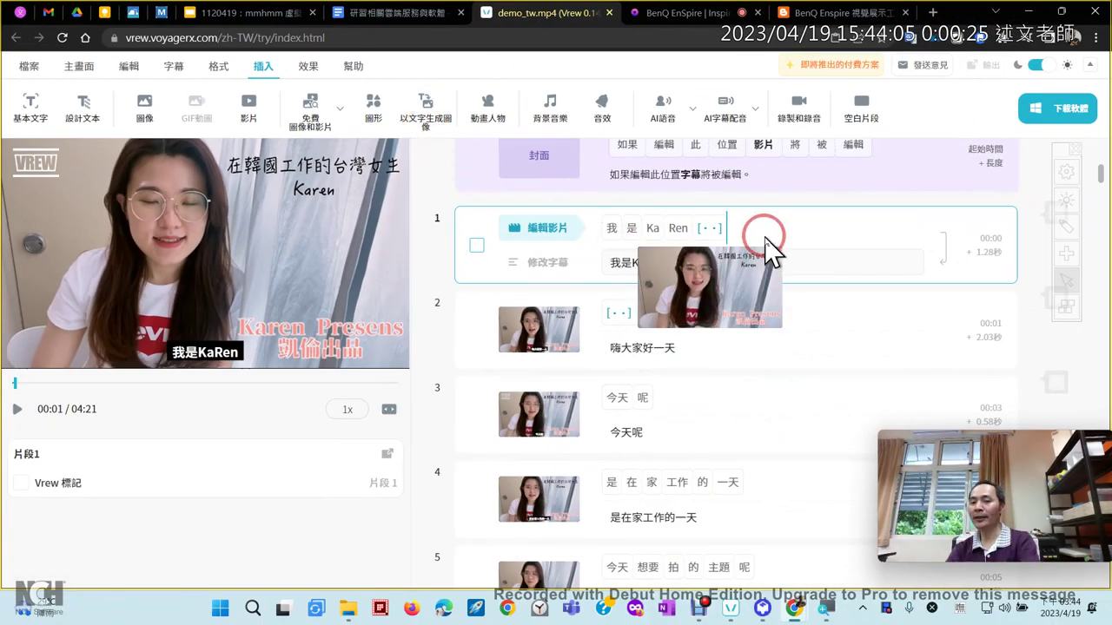
pyautogui.click(439, 115)
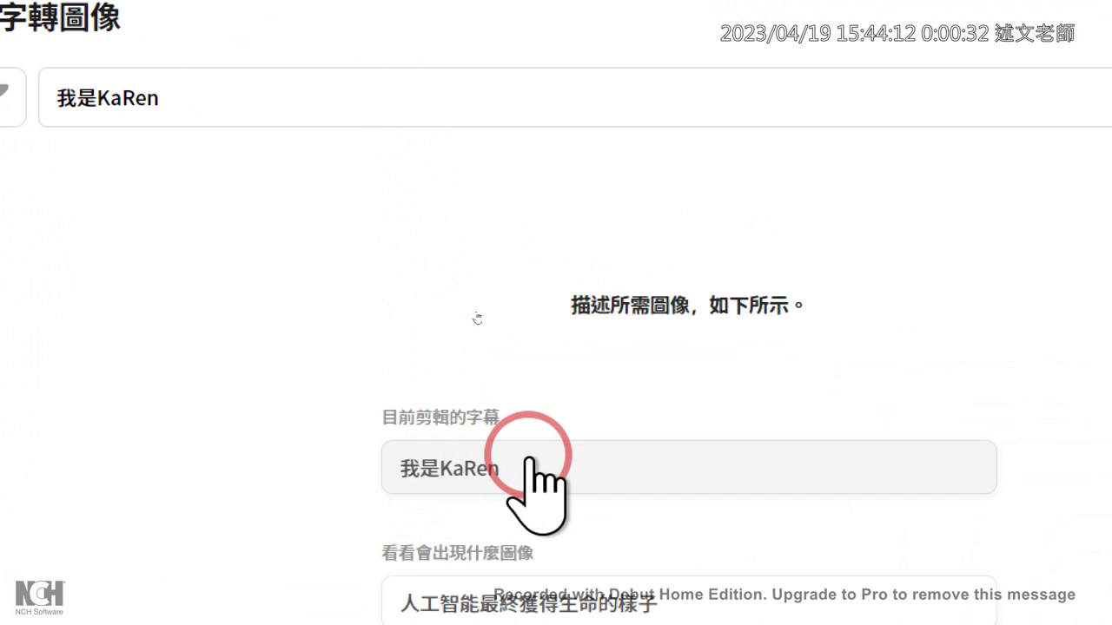
pyautogui.click(147, 97)
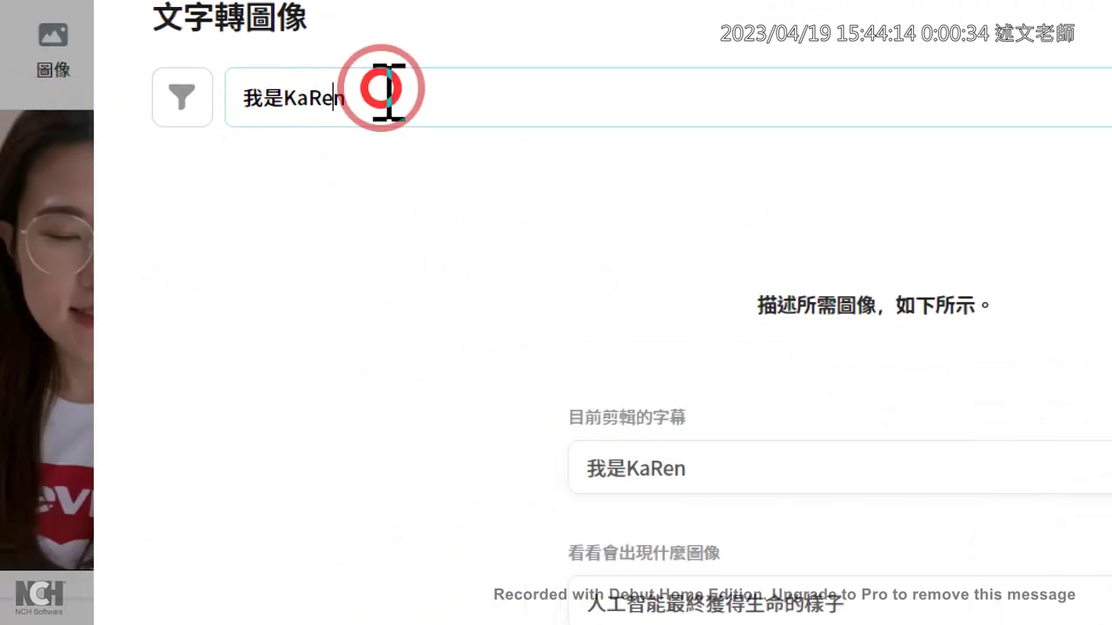
pyautogui.moveTo(389, 90); pyautogui.dragTo(219, 85)
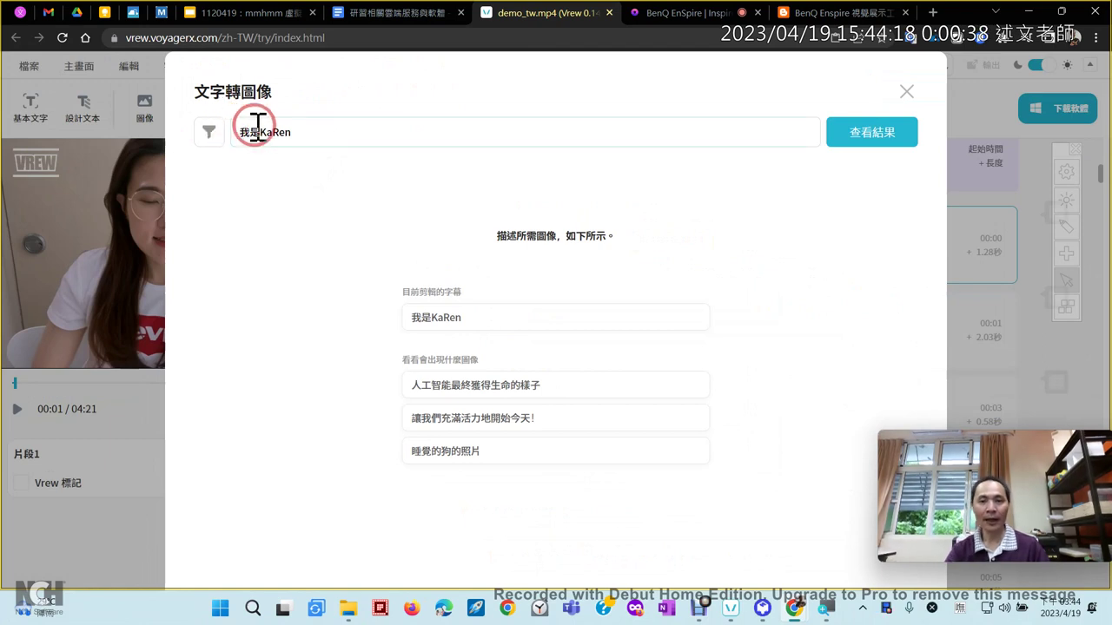
pyautogui.click(347, 99)
pyautogui.moveTo(292, 132); pyautogui.dragTo(223, 135)
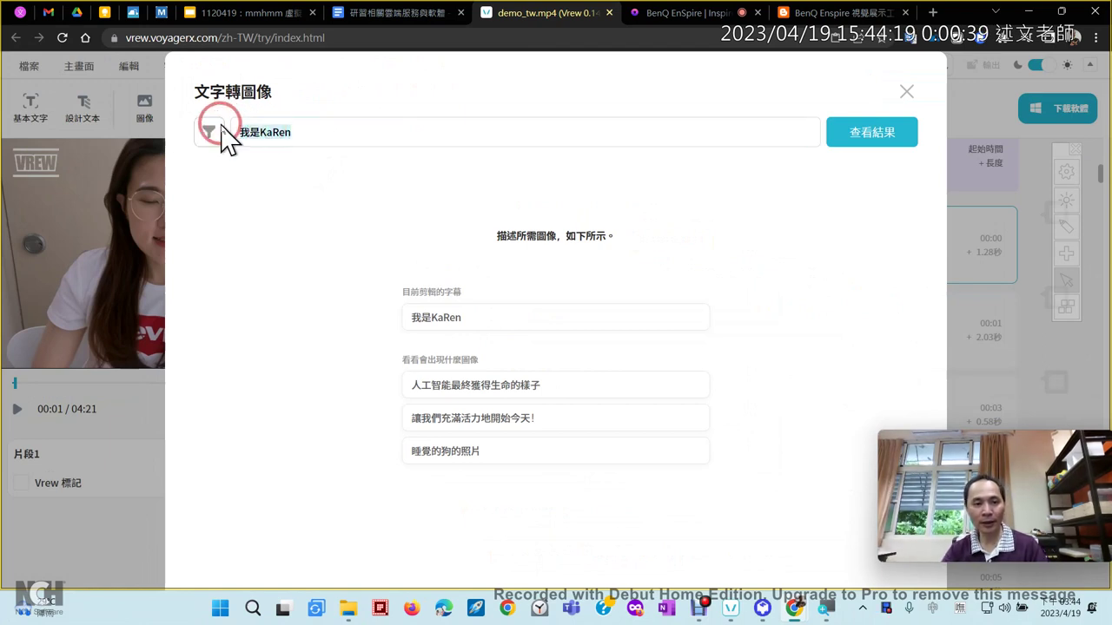
pyautogui.press('BackSpace')
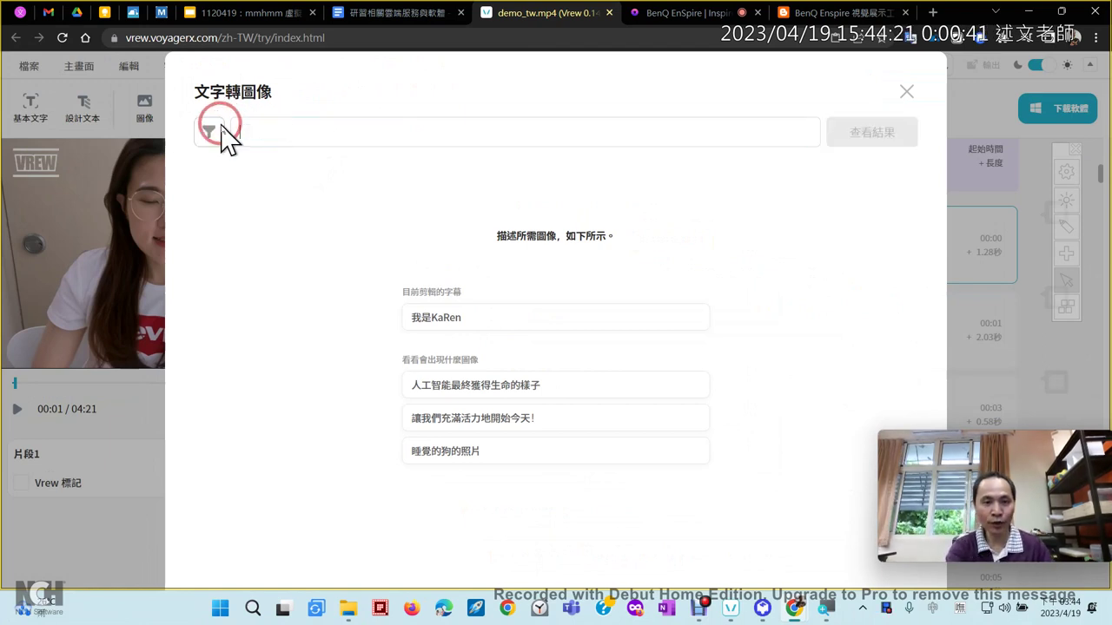
pyautogui.press('super+h')
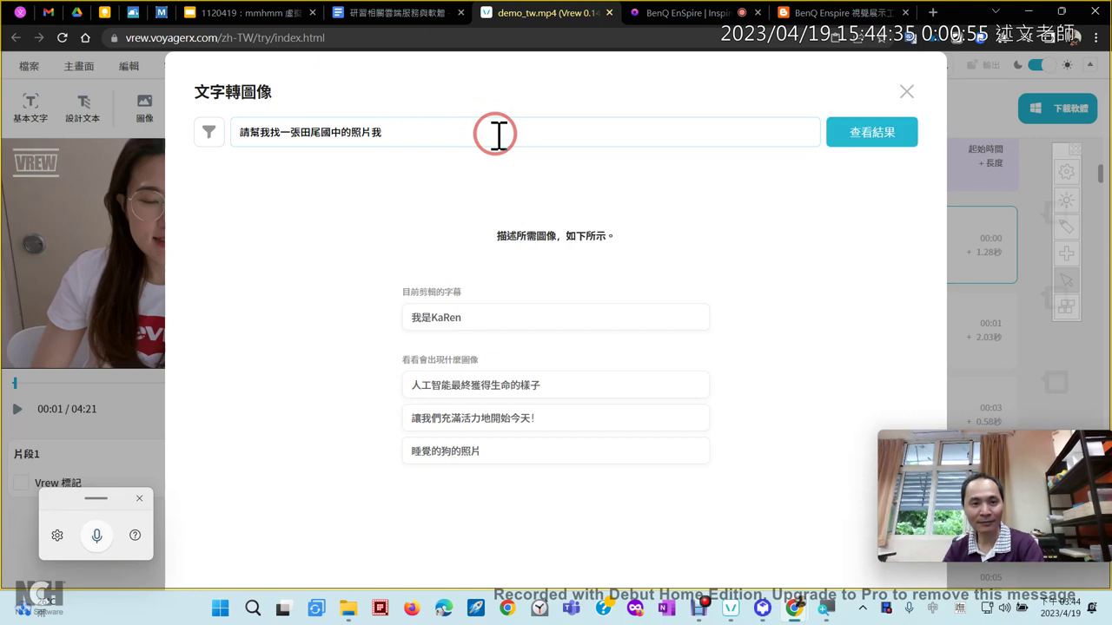
pyautogui.click(853, 150)
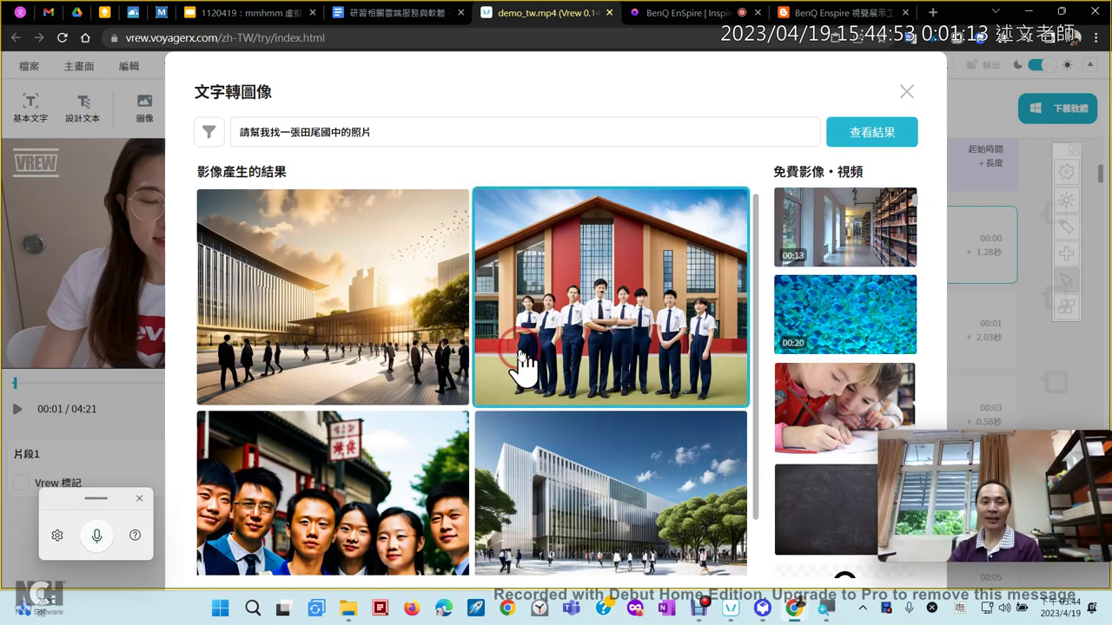
# Insert the generated image of the modern building with trees on its right, and shrink it into the video frame's lower-right corner.
pyautogui.scroll(-1, 591, 443)
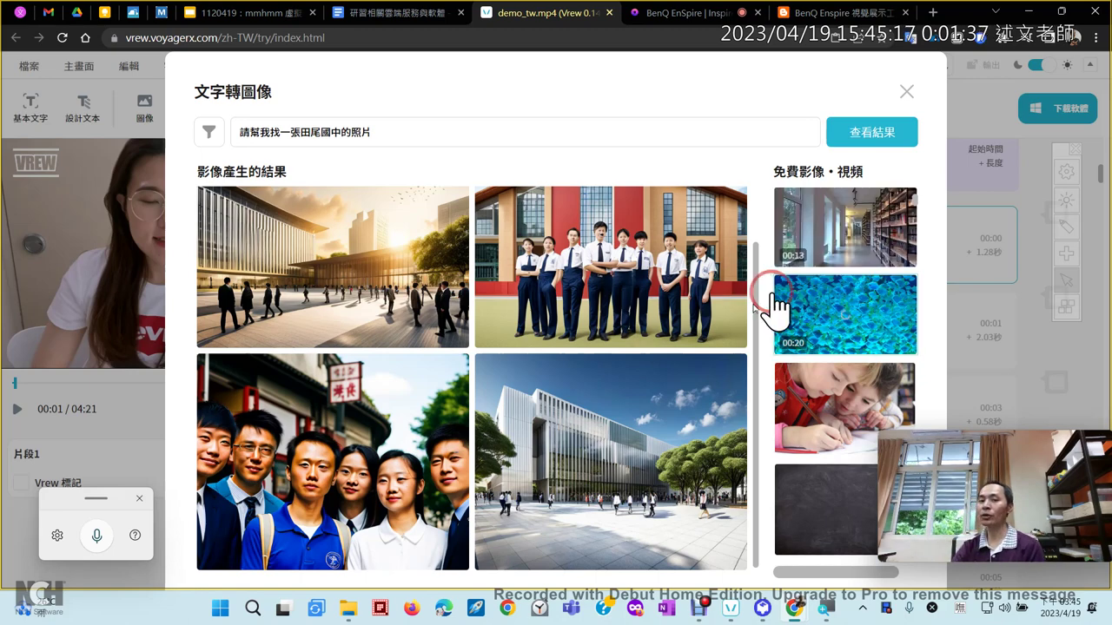
pyautogui.click(640, 457)
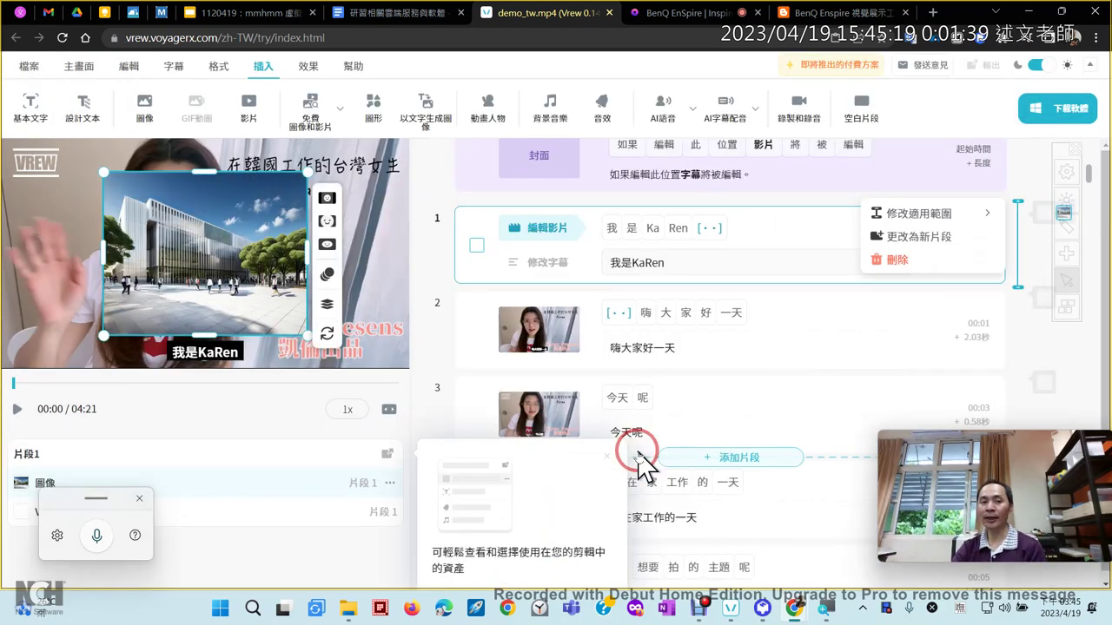
pyautogui.click(205, 272)
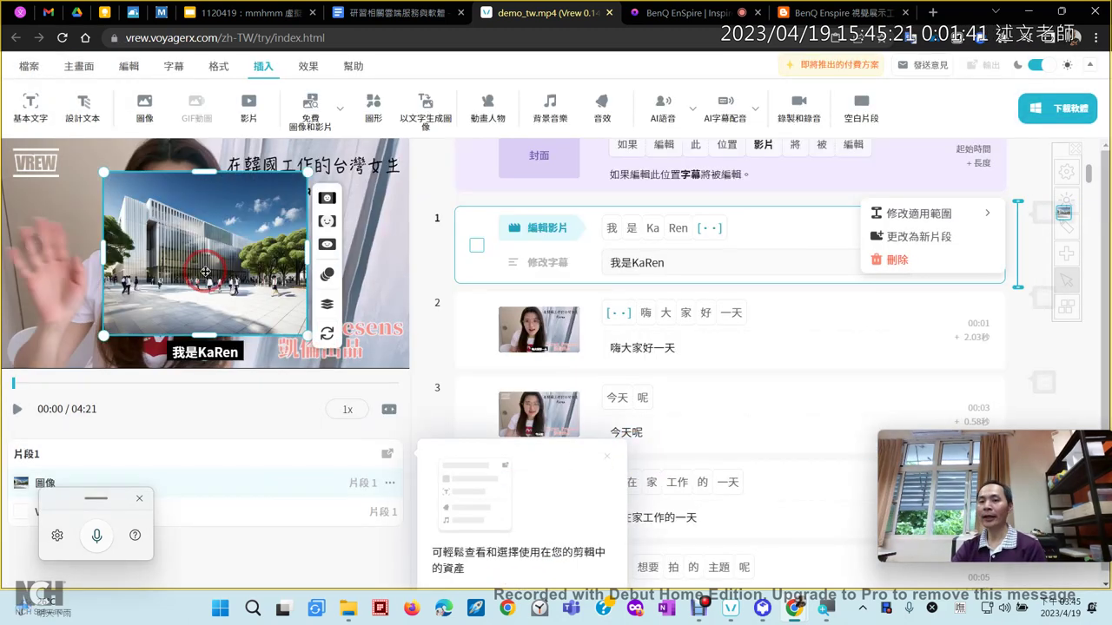
pyautogui.click(239, 263)
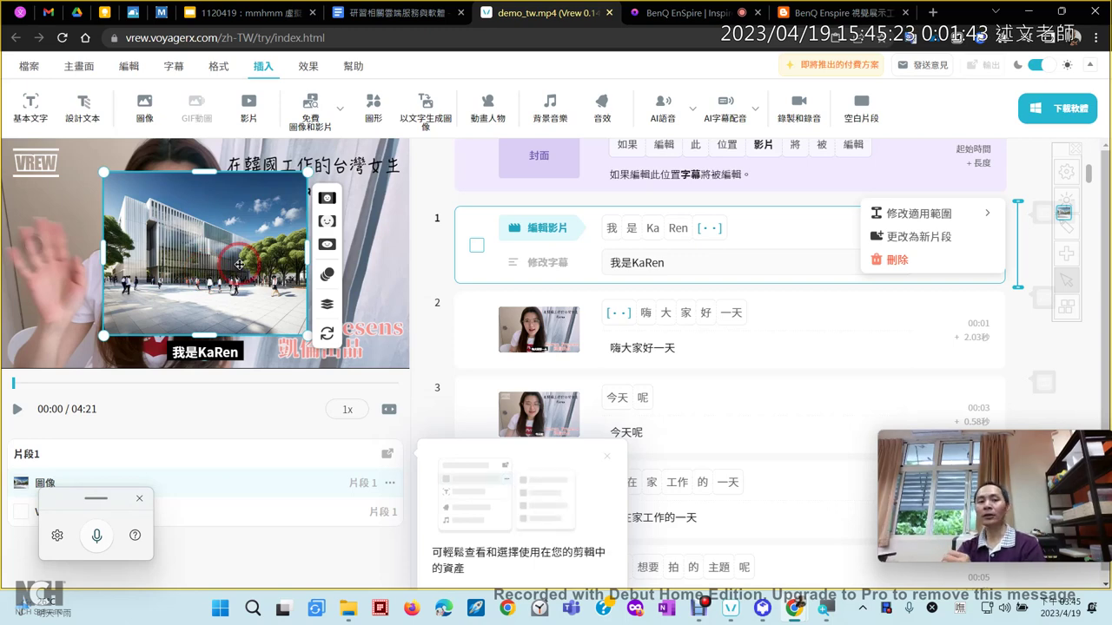
pyautogui.click(326, 201)
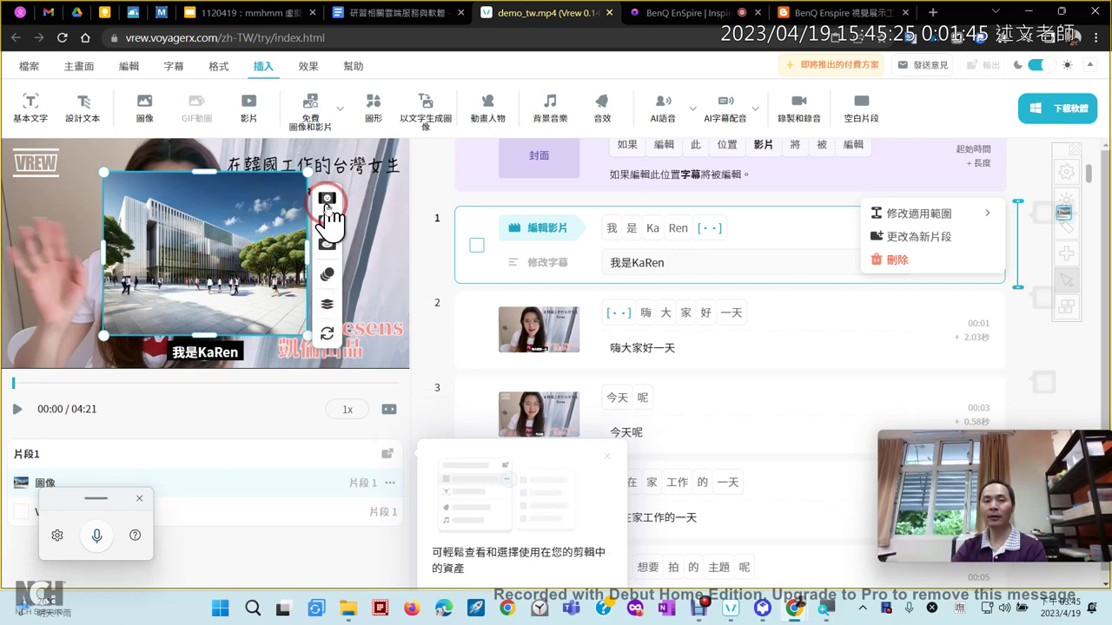
pyautogui.moveTo(102, 172); pyautogui.dragTo(342, 320)
# Apply the third 放大 (zoom) animation in the upper row to the inserted building image.
pyautogui.click(417, 368)
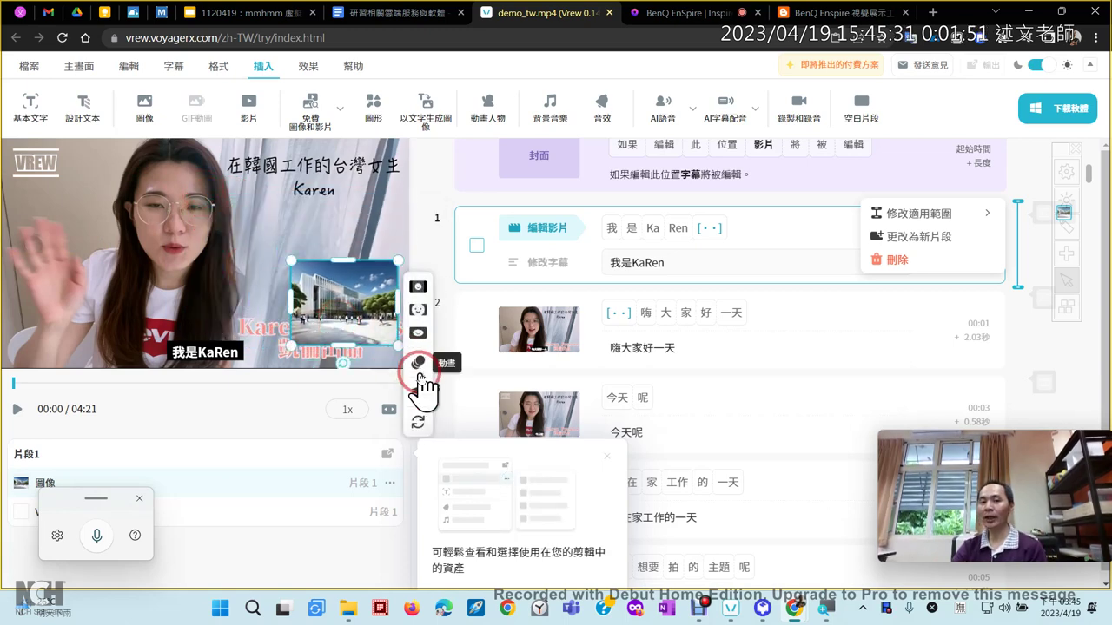
pyautogui.click(417, 334)
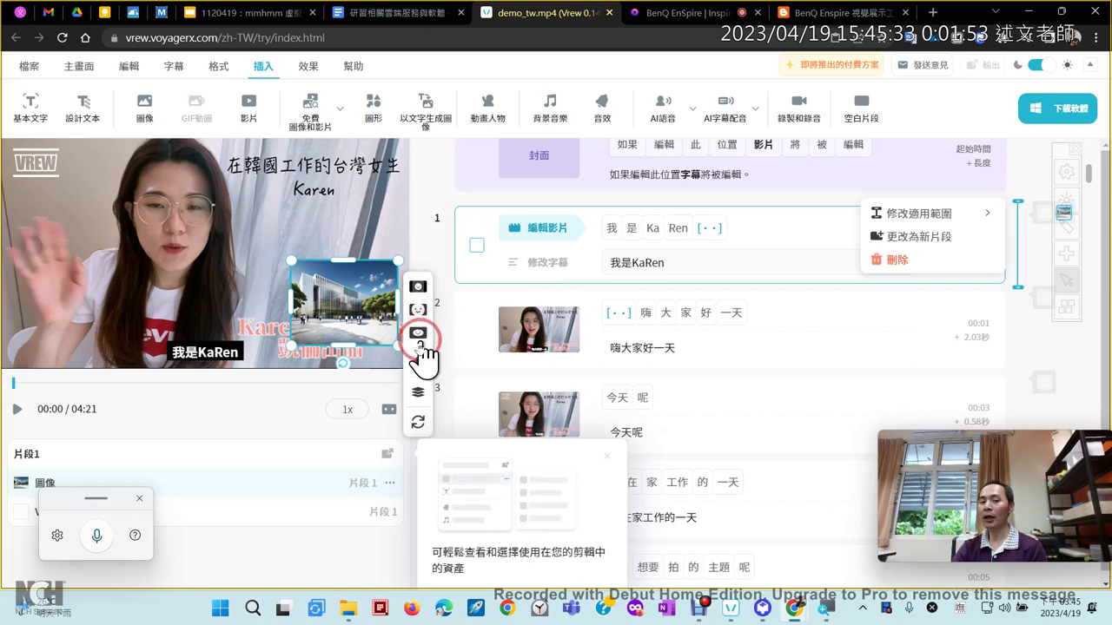
pyautogui.click(418, 363)
pyautogui.click(580, 357)
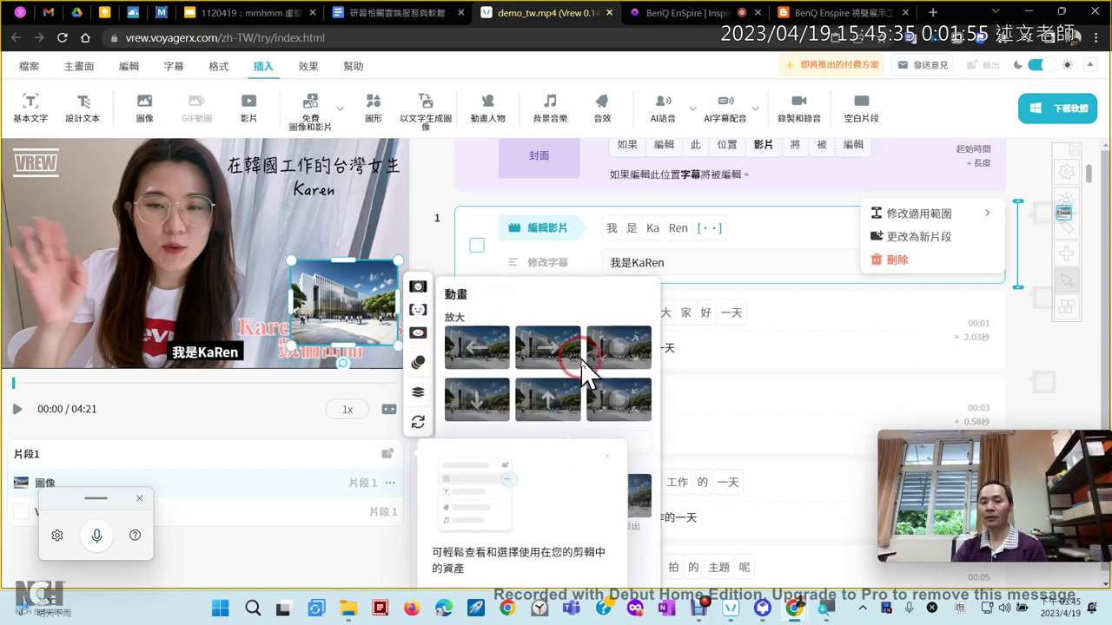
pyautogui.click(616, 354)
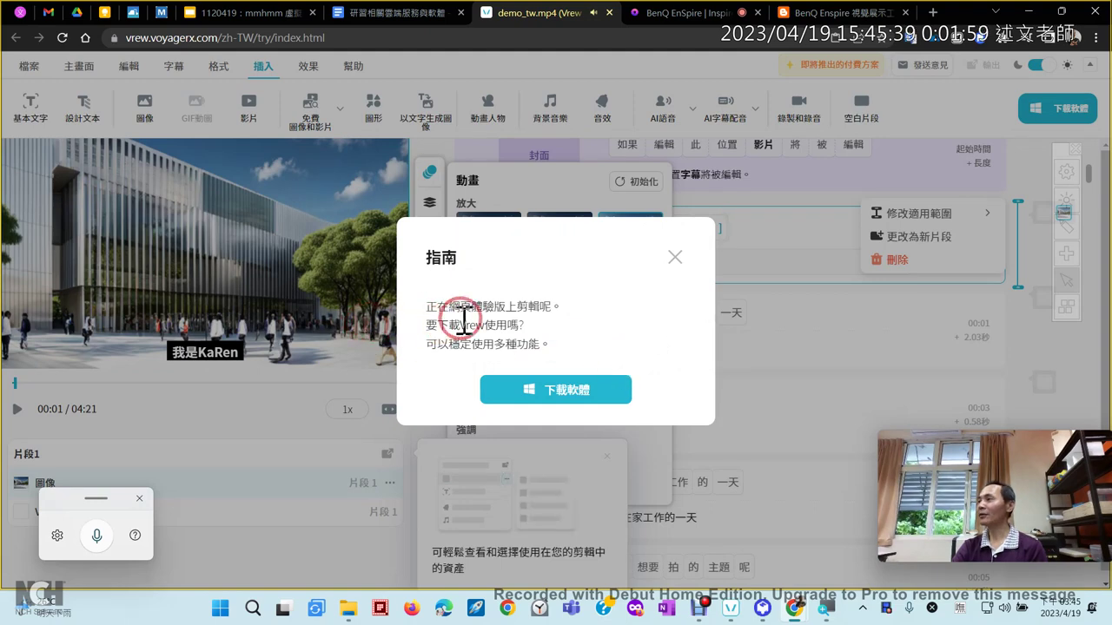
pyautogui.click(674, 259)
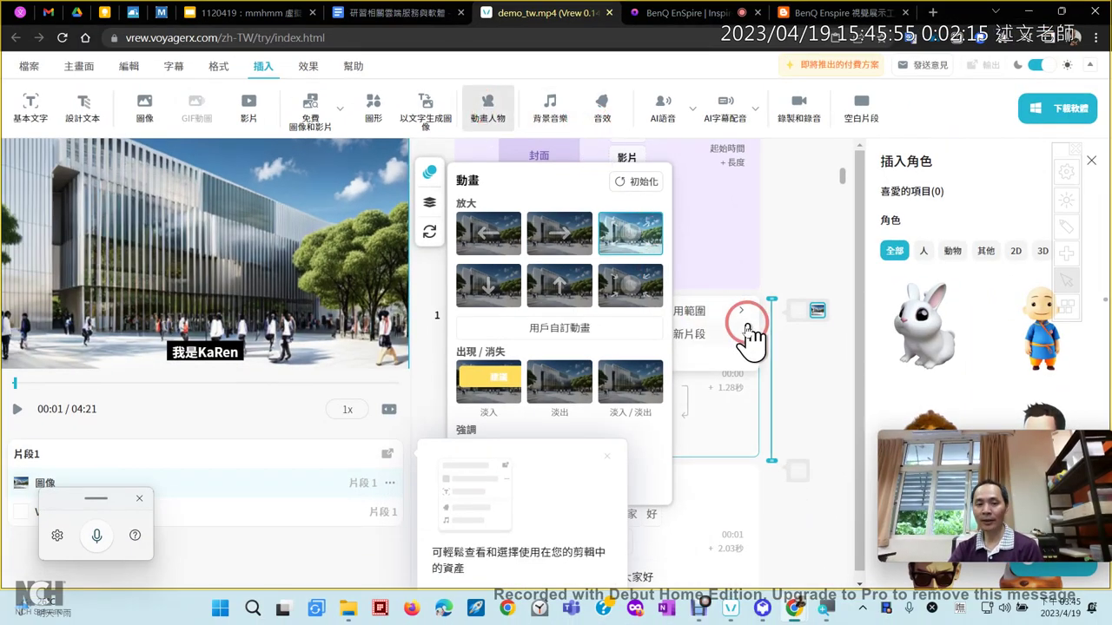
pyautogui.click(429, 173)
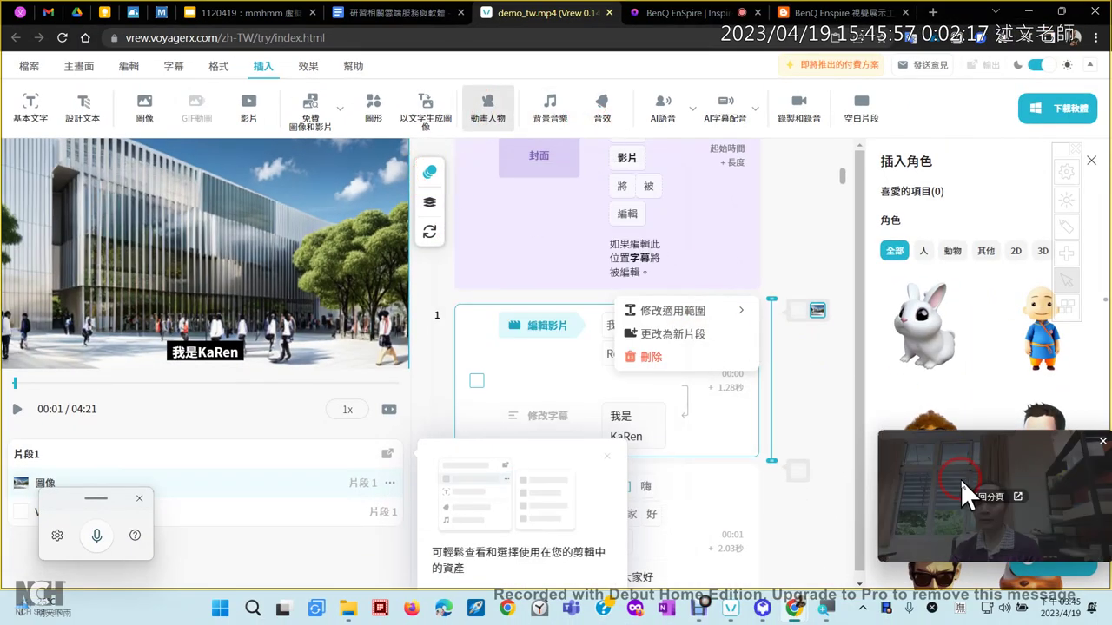
# Browse the animated characters under 全部 in the 插入角色 gallery.
pyautogui.moveTo(964, 491); pyautogui.dragTo(194, 473)
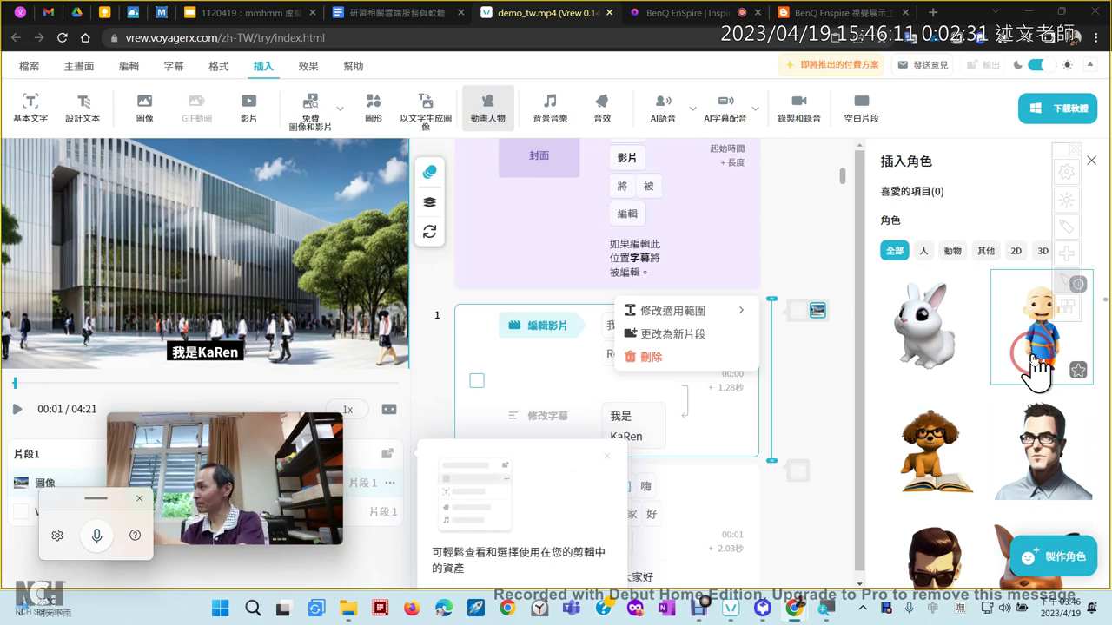
pyautogui.scroll(-10, 1033, 370)
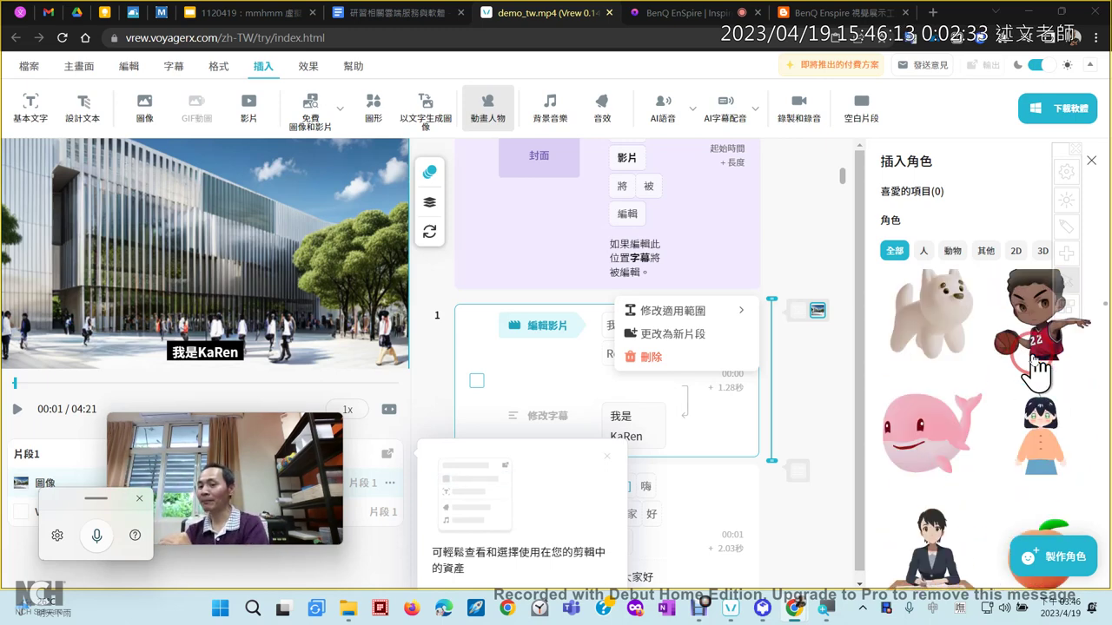
pyautogui.scroll(-5, 1034, 373)
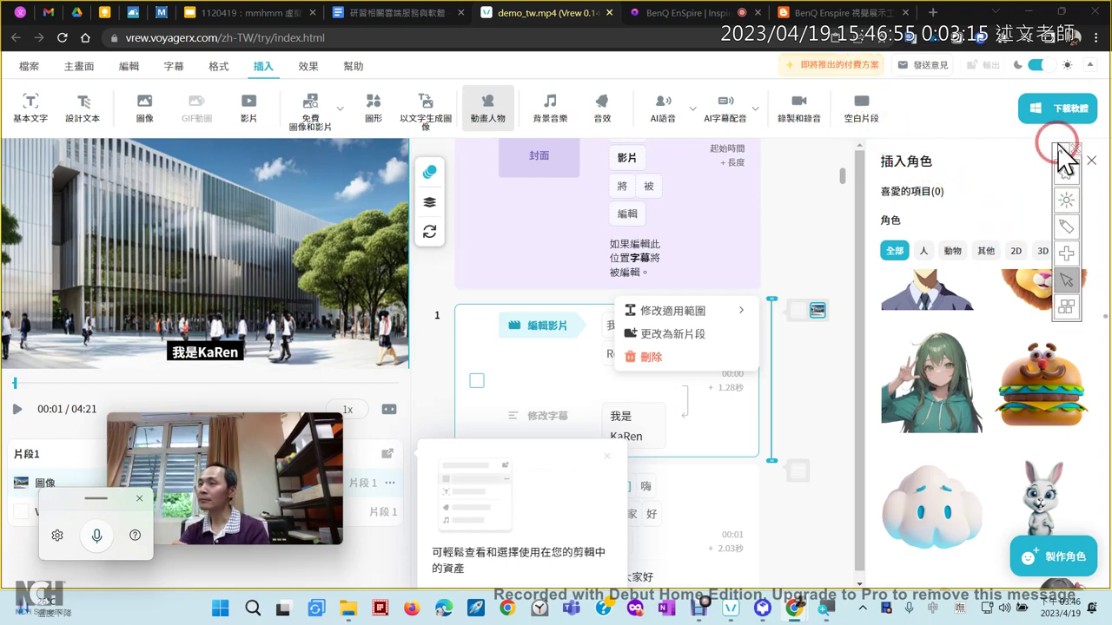
pyautogui.moveTo(1076, 192); pyautogui.dragTo(1093, 208)
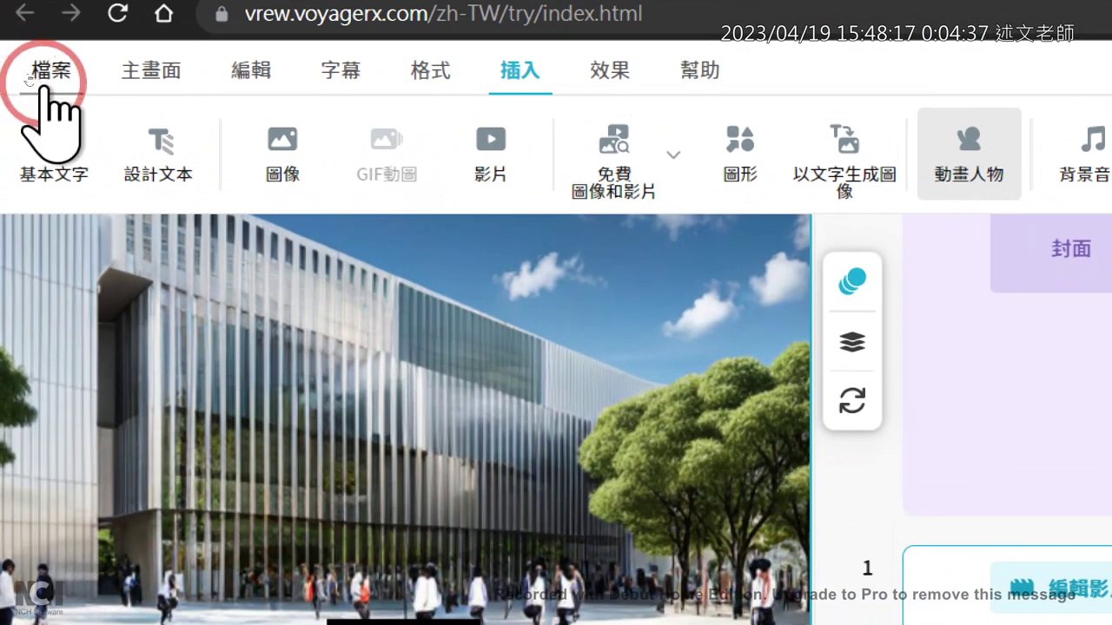
# Start a new project using the 透過文字製作影片 (make a video from text) option.
pyautogui.click(56, 85)
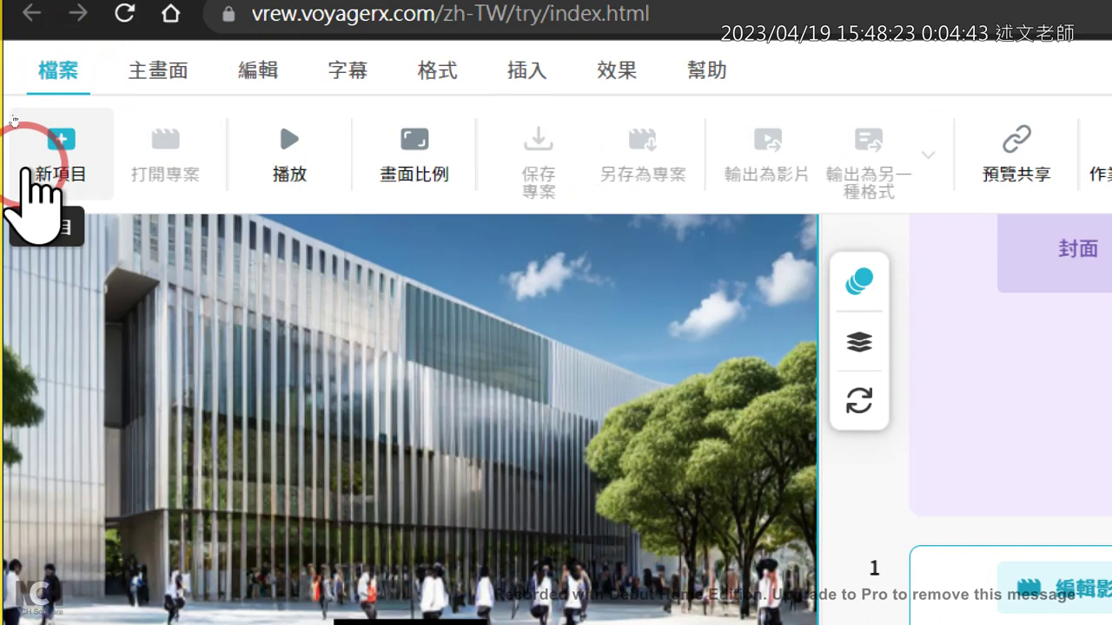
pyautogui.click(34, 187)
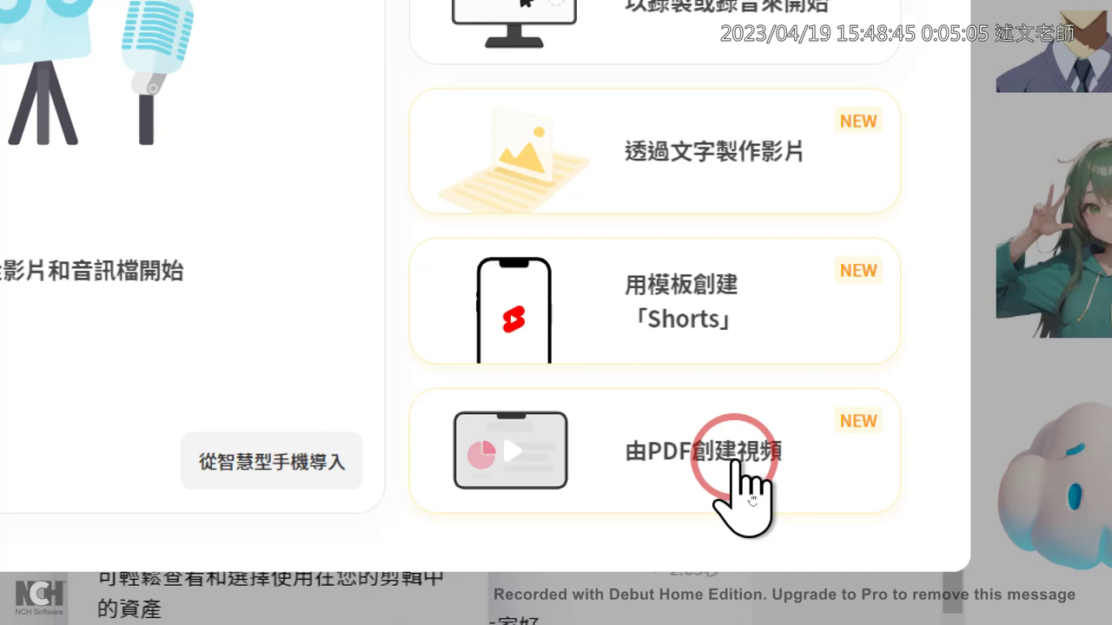
pyautogui.click(699, 176)
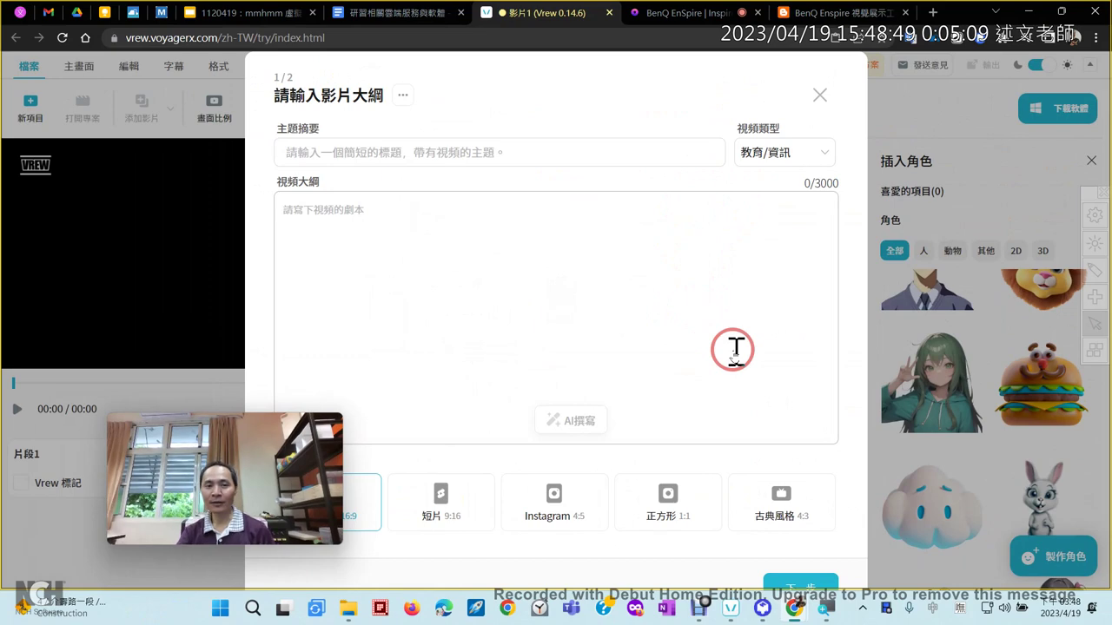
# Enter 介紹虛擬攝影棚 as the video's topic summary.
pyautogui.click(426, 150)
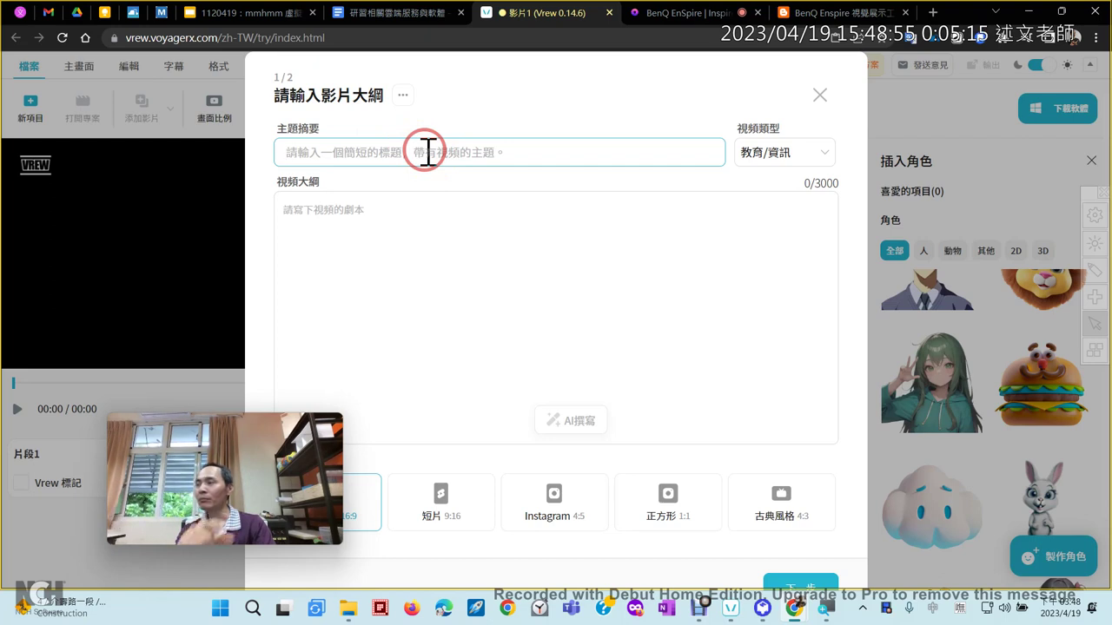
pyautogui.write('介紹')
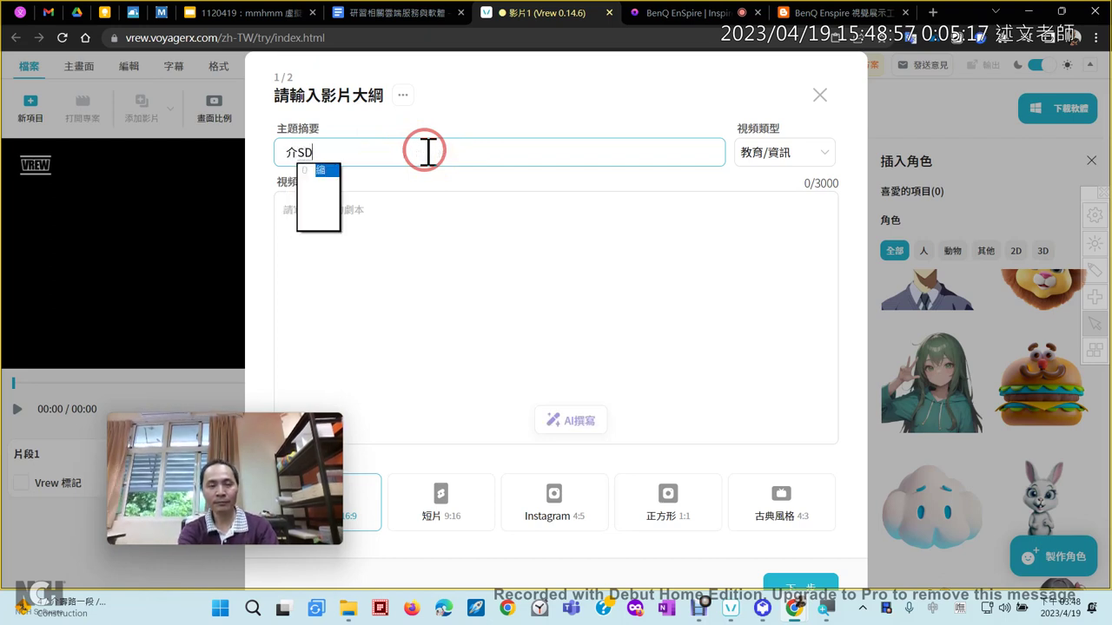
pyautogui.write('虛擬')
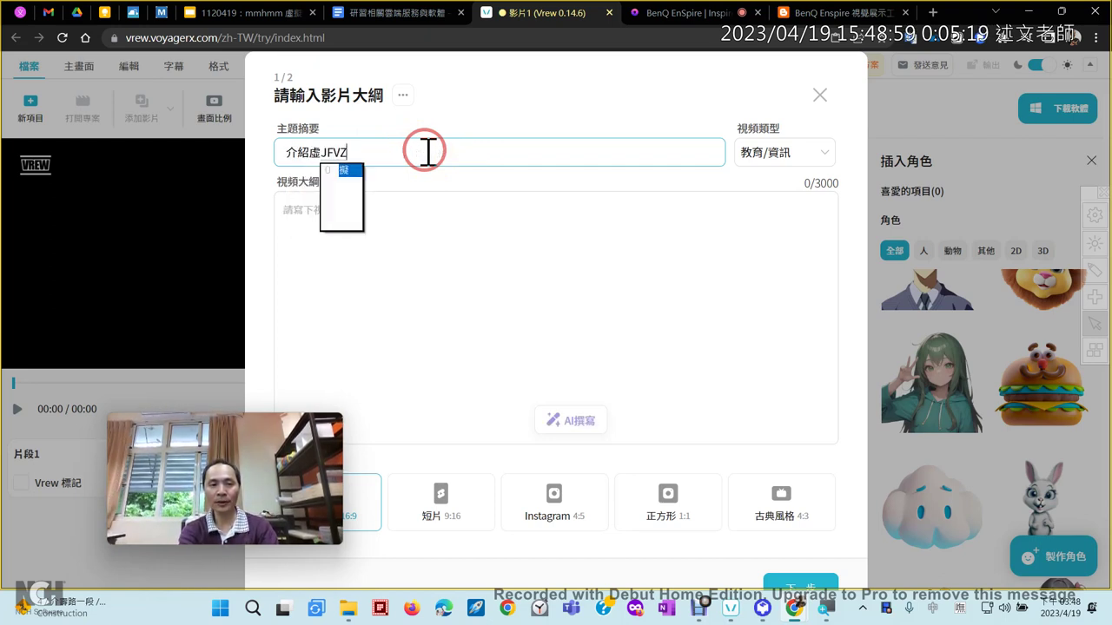
pyautogui.write('攝影棚')
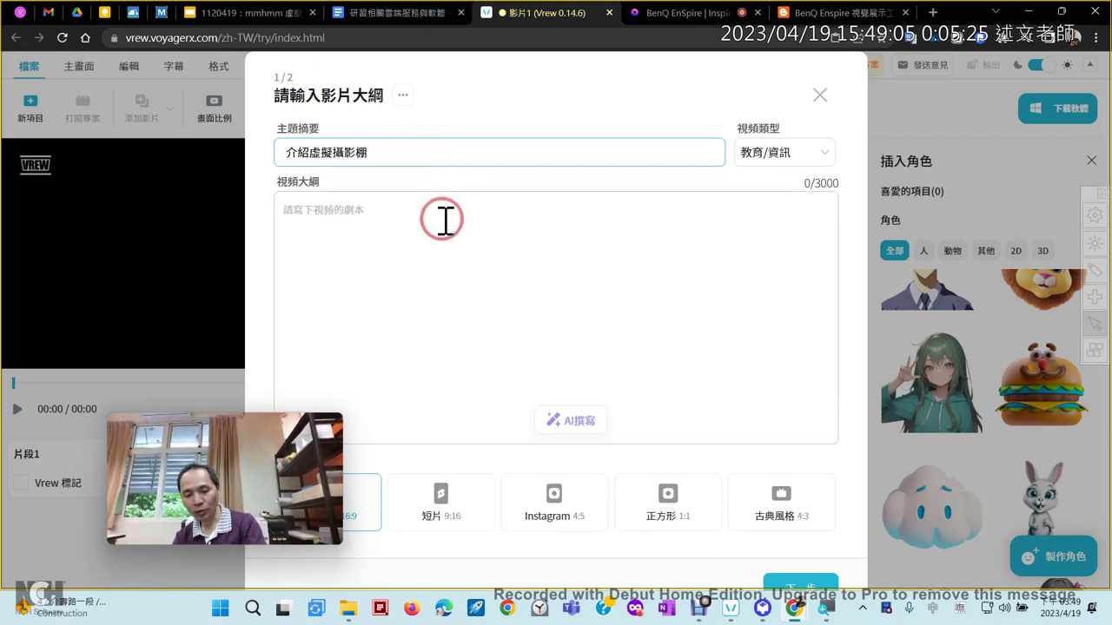
# Mark the script area, topic summary, AI撰寫 option and video type with red freehand strokes, and clear the annotations.
pyautogui.hotkey('ctrl', 'alt', 'g')
pyautogui.moveTo(390, 209)
pyautogui.mouseDown()
pyautogui.moveTo(400, 267)
pyautogui.moveTo(497, 148)
pyautogui.mouseUp()
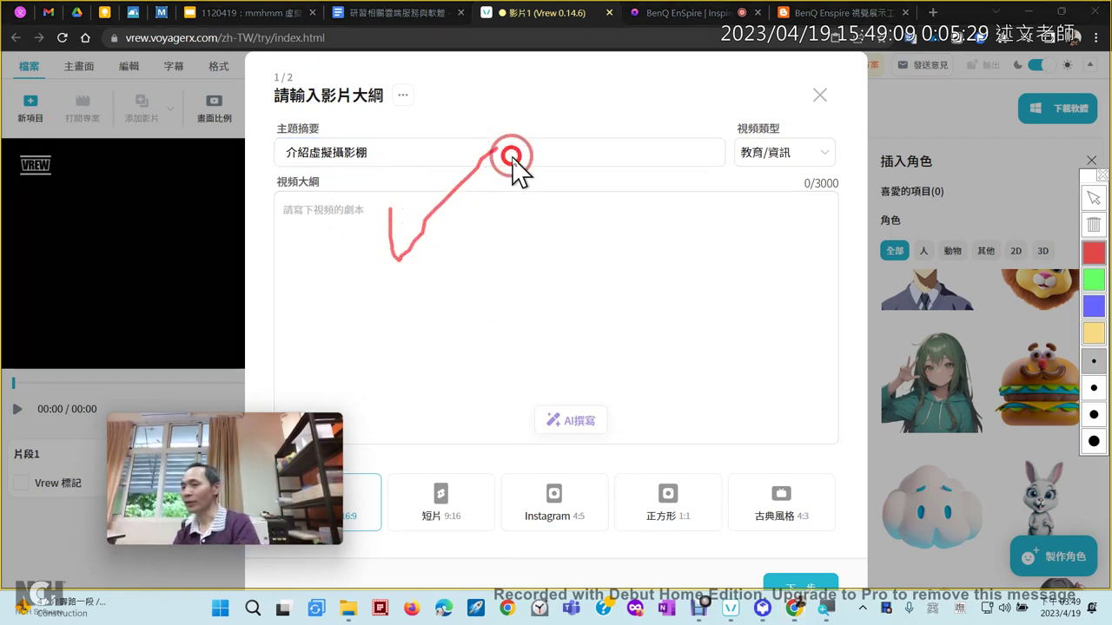
pyautogui.moveTo(645, 452)
pyautogui.mouseDown()
pyautogui.moveTo(512, 458)
pyautogui.moveTo(525, 360)
pyautogui.moveTo(649, 316)
pyautogui.moveTo(707, 390)
pyautogui.moveTo(667, 465)
pyautogui.mouseUp()
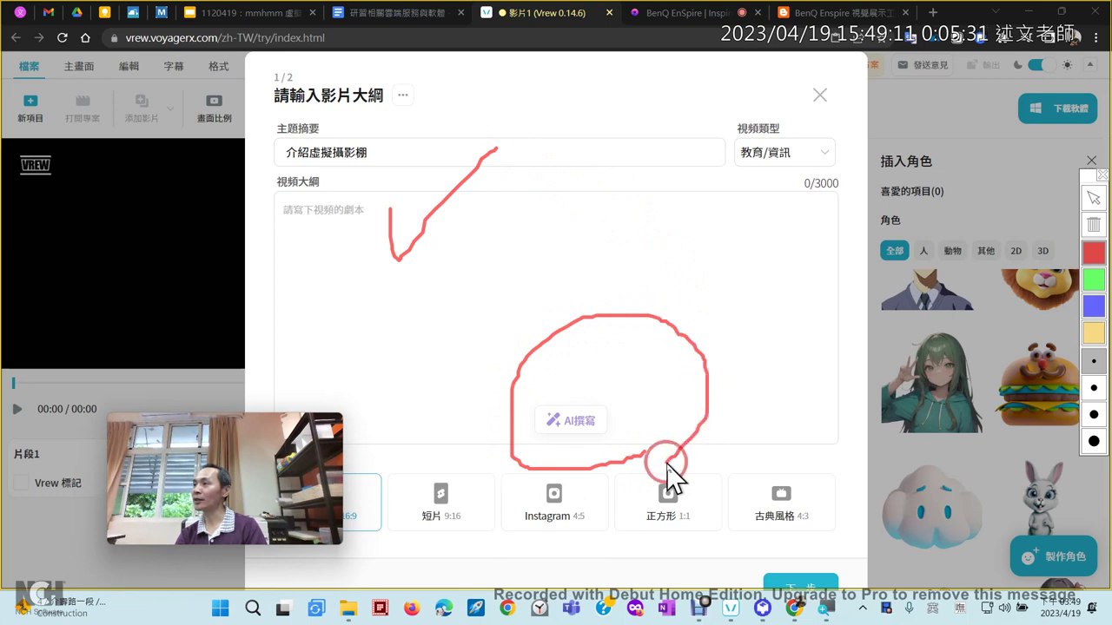
pyautogui.moveTo(656, 310)
pyautogui.mouseDown()
pyautogui.moveTo(575, 207)
pyautogui.moveTo(482, 173)
pyautogui.moveTo(425, 134)
pyautogui.moveTo(437, 174)
pyautogui.mouseUp()
pyautogui.moveTo(714, 180); pyautogui.dragTo(821, 168)
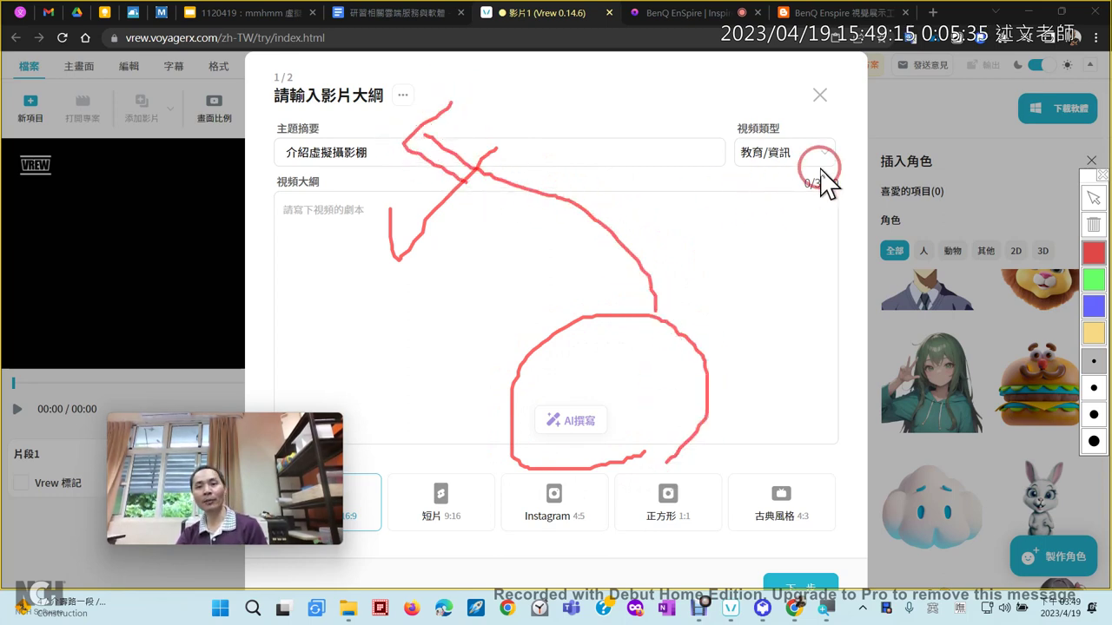
pyautogui.moveTo(726, 122)
pyautogui.mouseDown()
pyautogui.moveTo(906, 112)
pyautogui.moveTo(905, 188)
pyautogui.mouseUp()
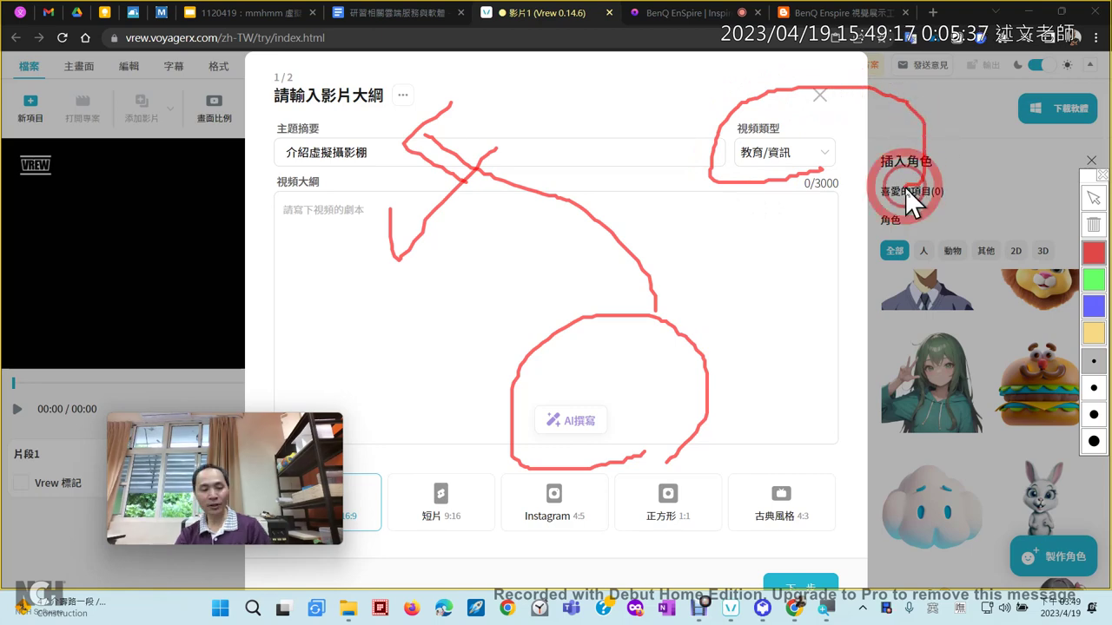
pyautogui.press('Escape')
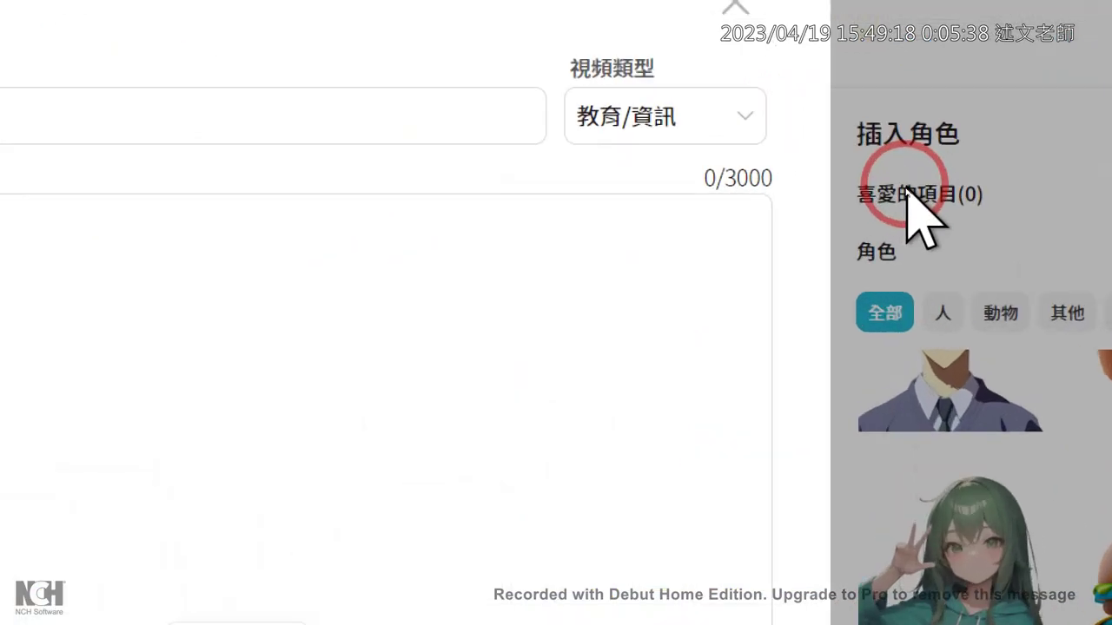
# Review the available 視頻類型 (video type) options, keeping 教育/資訊 selected.
pyautogui.click(798, 152)
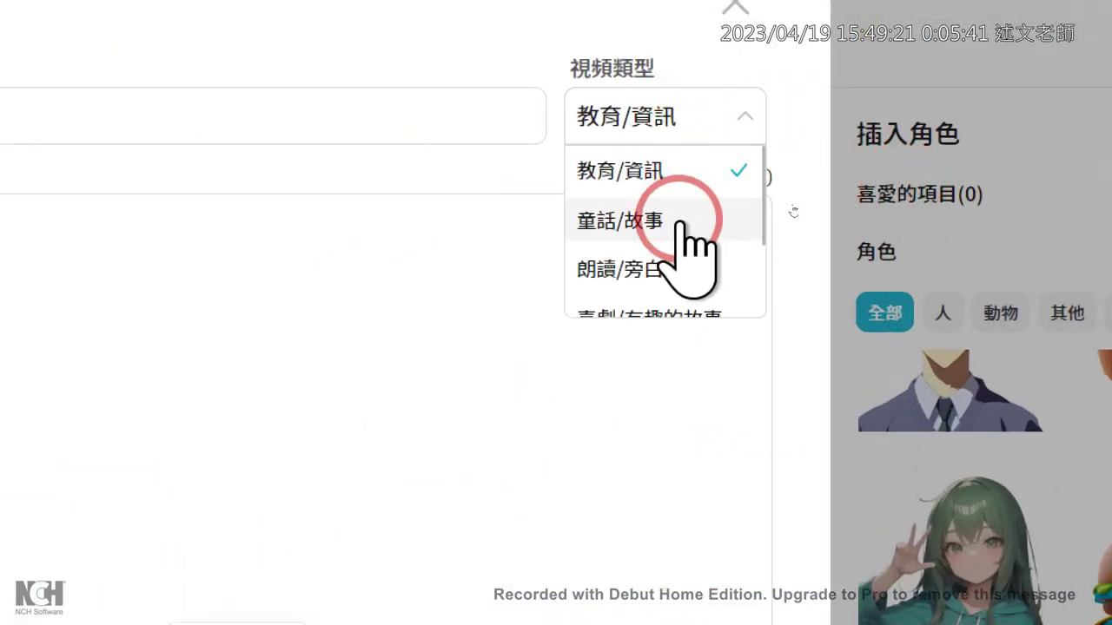
pyautogui.scroll(-3, 680, 224)
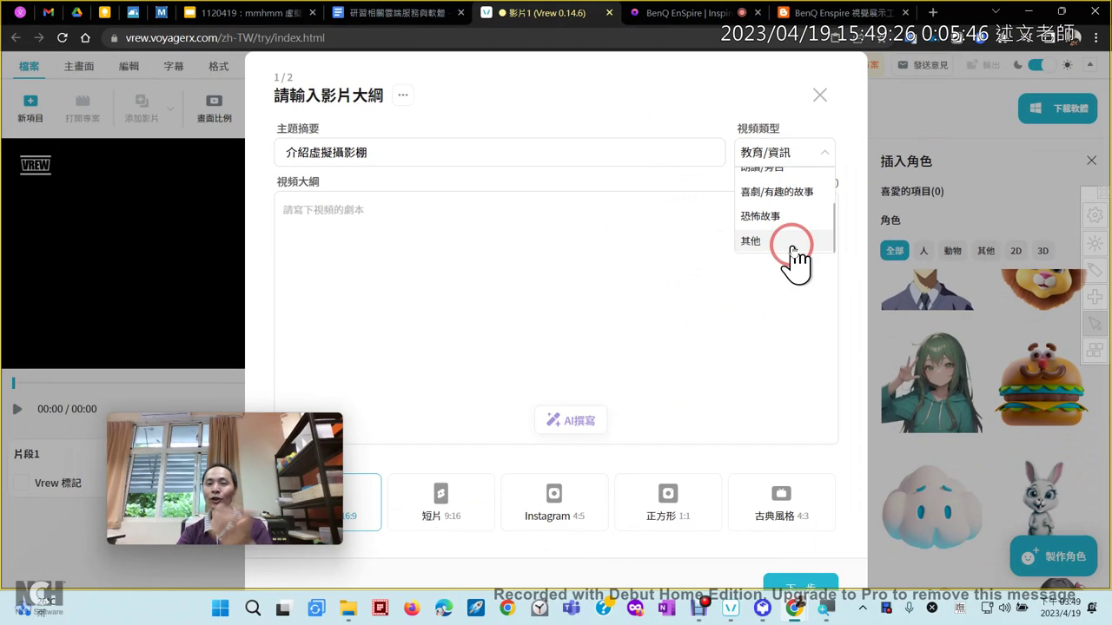
pyautogui.click(635, 148)
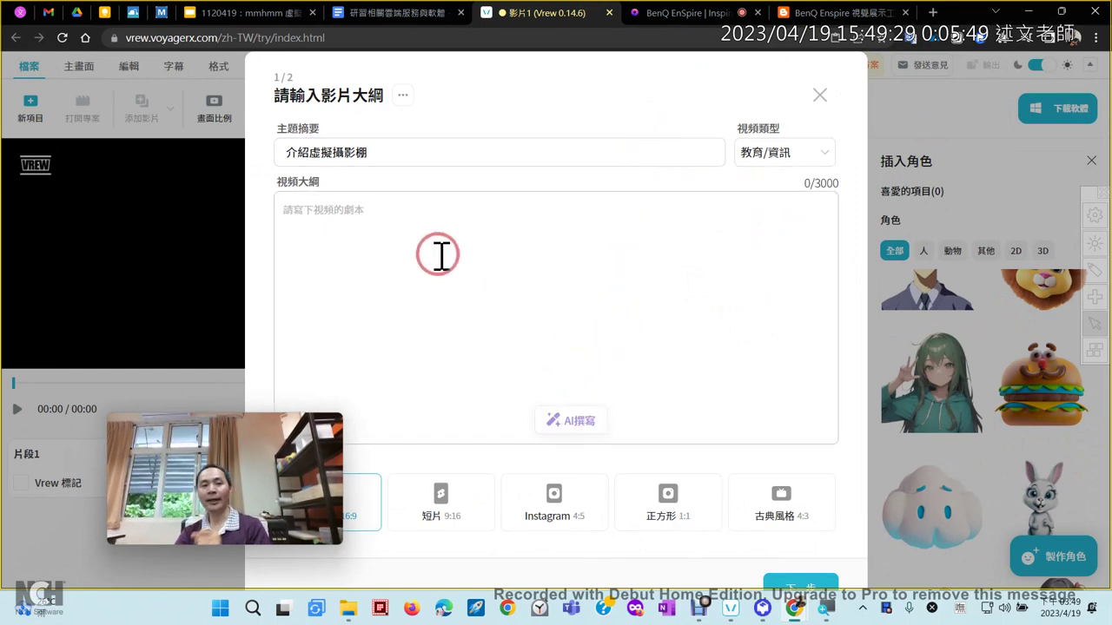
# Try to generate the empty 視頻大綱 (video outline) from the topic summary with AI撰寫.
pyautogui.click(414, 204)
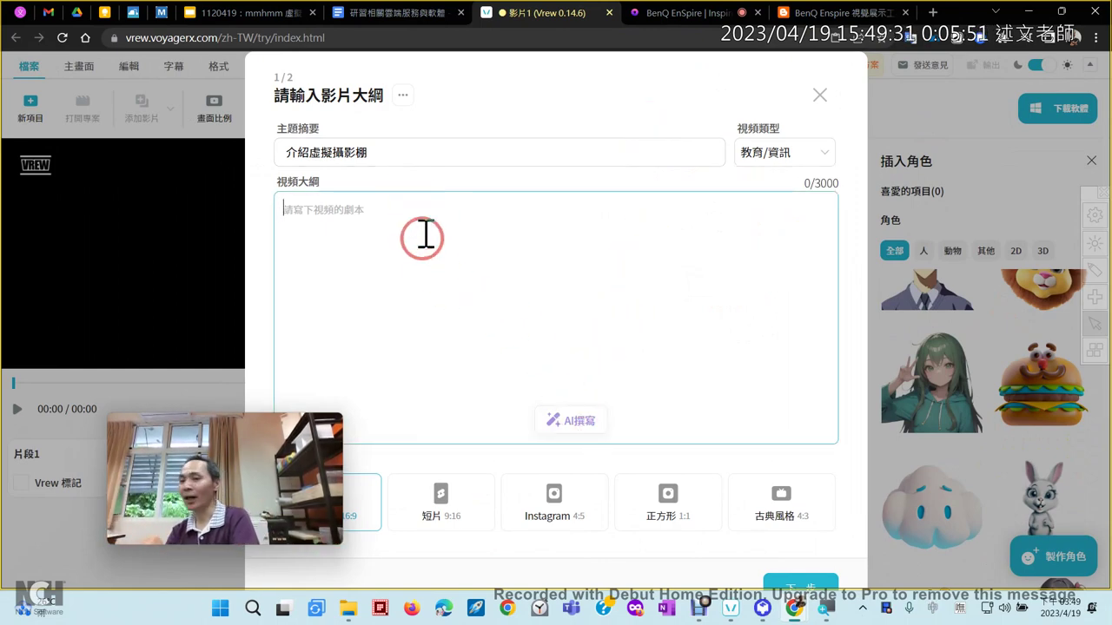
pyautogui.click(579, 421)
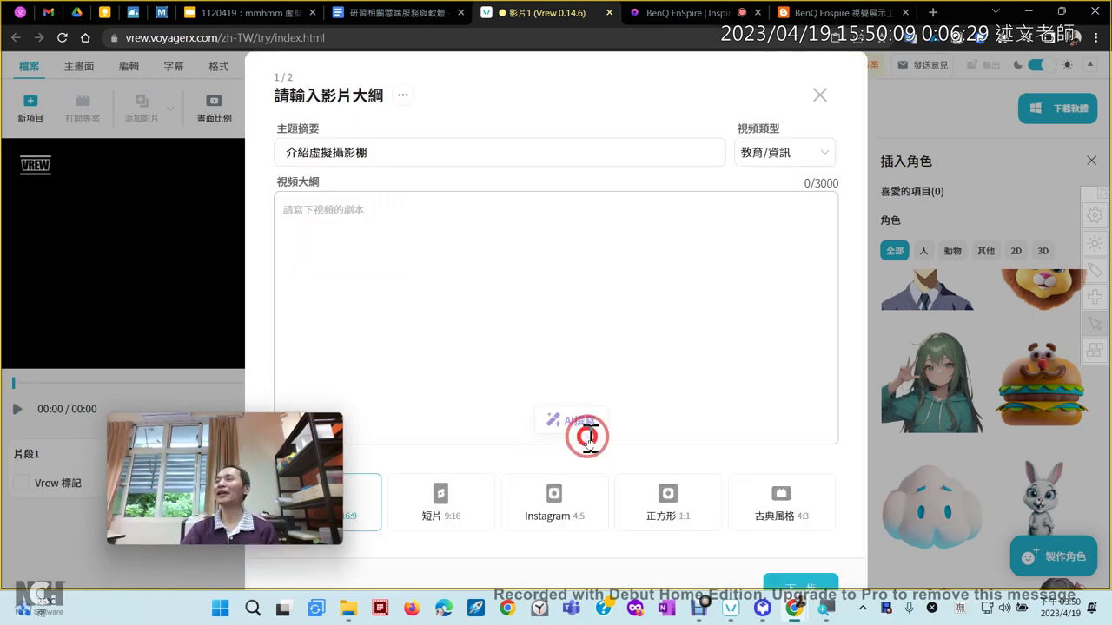
pyautogui.click(585, 438)
pyautogui.click(472, 218)
pyautogui.click(576, 421)
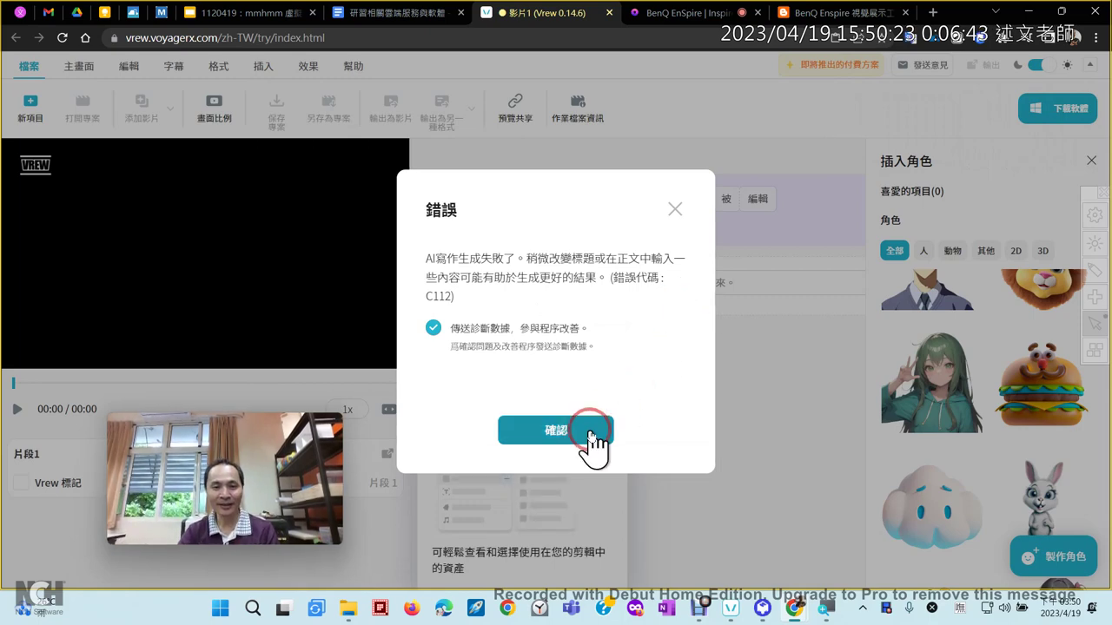
pyautogui.click(591, 439)
# Switch to the Google Slides presentation and copy the four bullet points from the mmhmm電腦版體驗 slide.
pyautogui.click(408, 213)
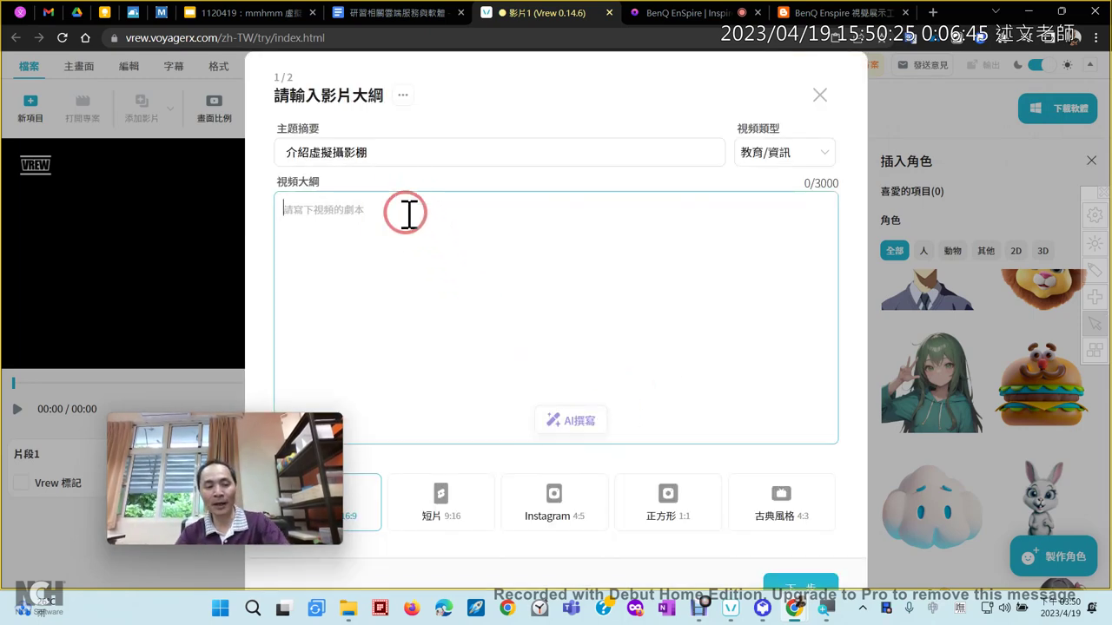
pyautogui.click(681, 600)
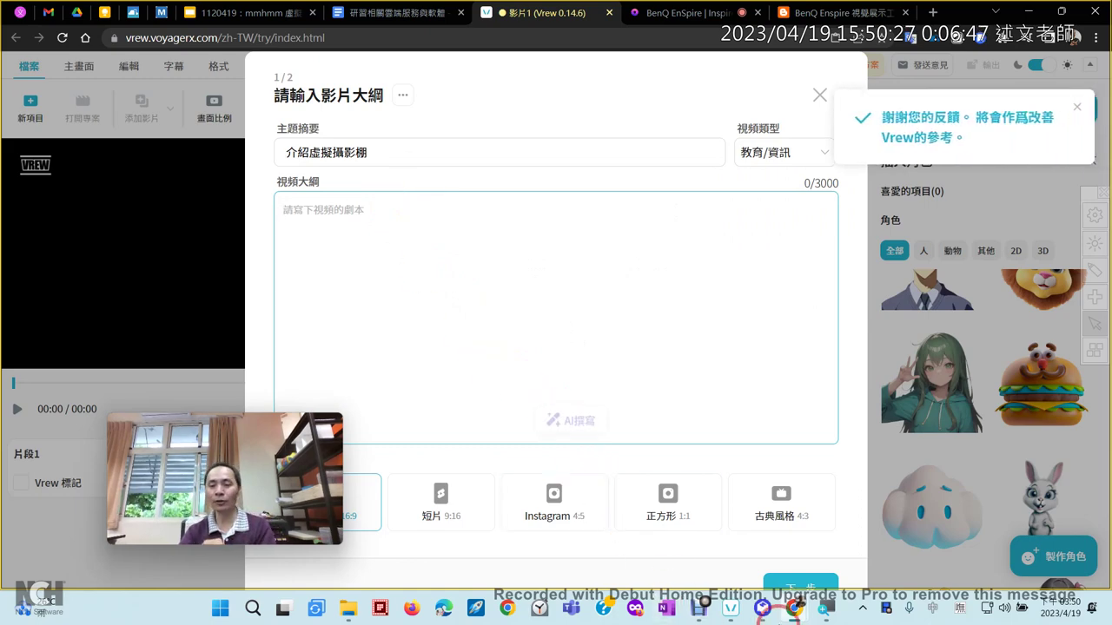
pyautogui.moveTo(786, 608)
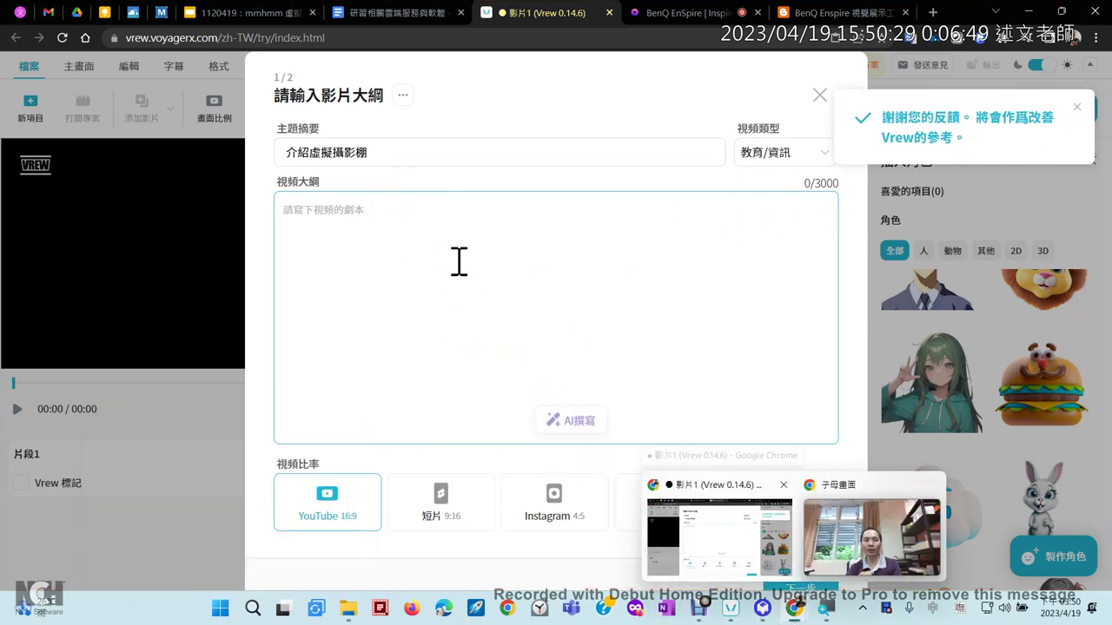
pyautogui.click(269, 19)
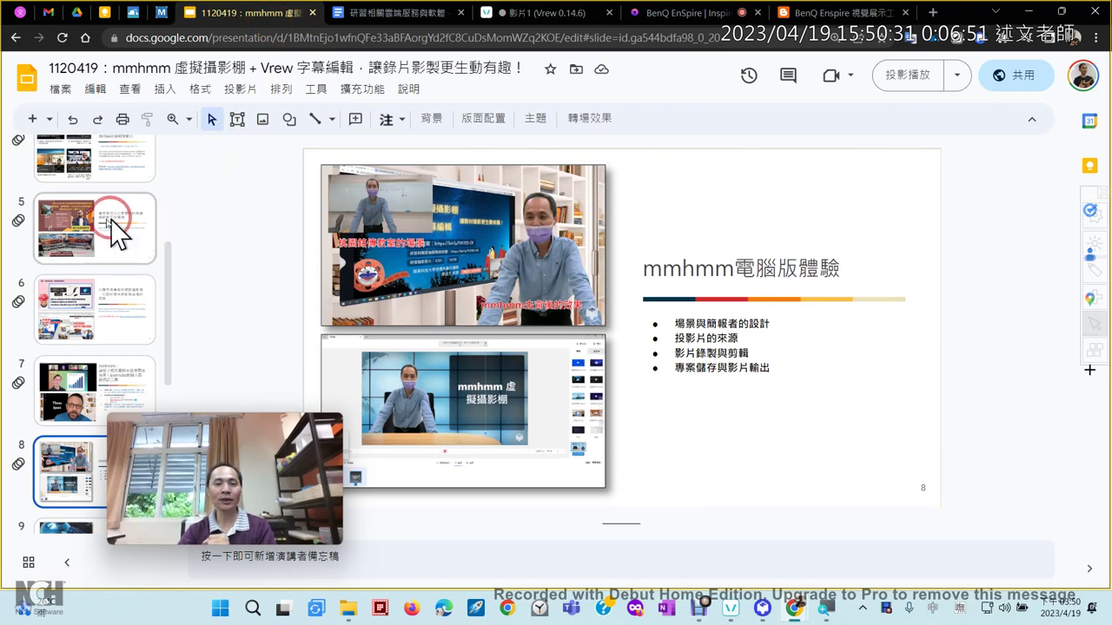
pyautogui.click(775, 372)
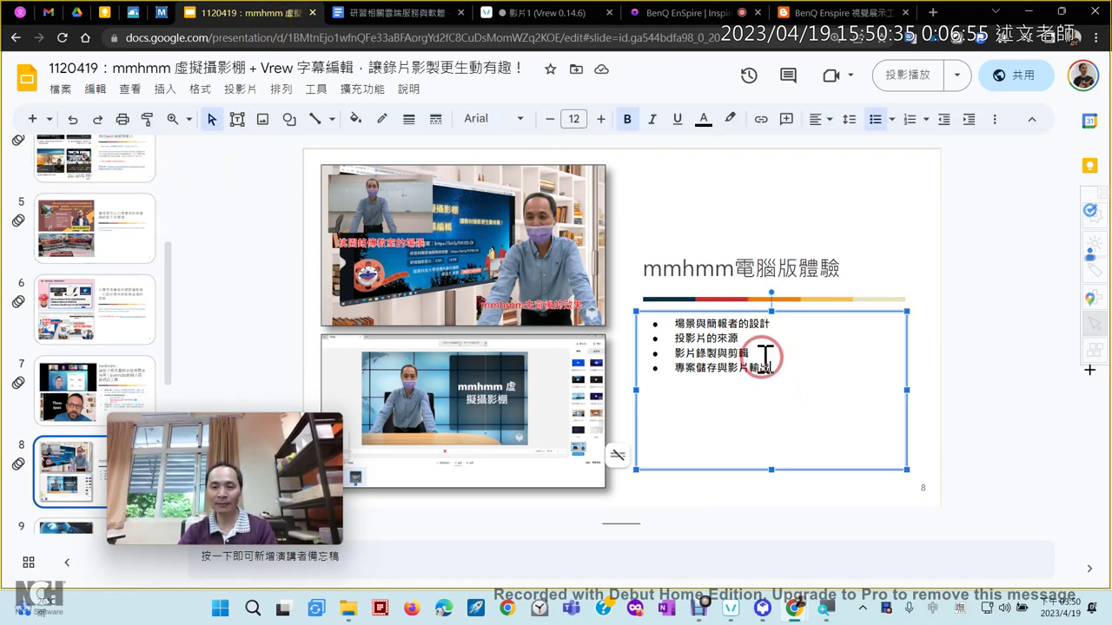
pyautogui.moveTo(772, 365); pyautogui.dragTo(656, 304)
pyautogui.hotkey('ctrl', 'c')
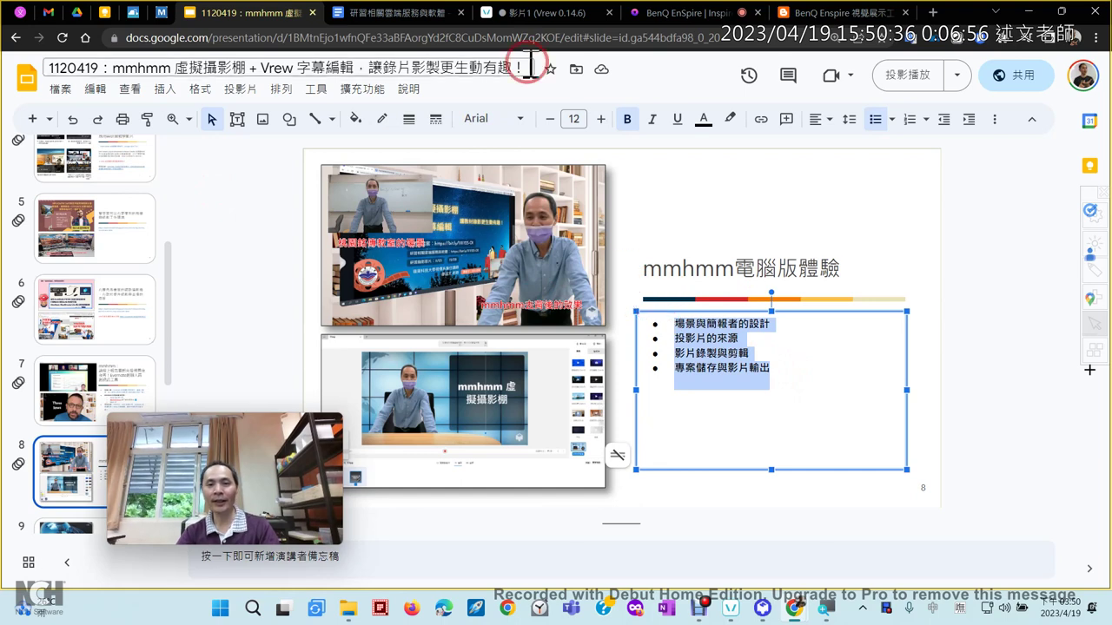
# Return to Vrew and paste the four copied bullet points into the 視頻大綱 text area.
pyautogui.click(538, 13)
pyautogui.click(432, 233)
pyautogui.hotkey('ctrl', 'v')
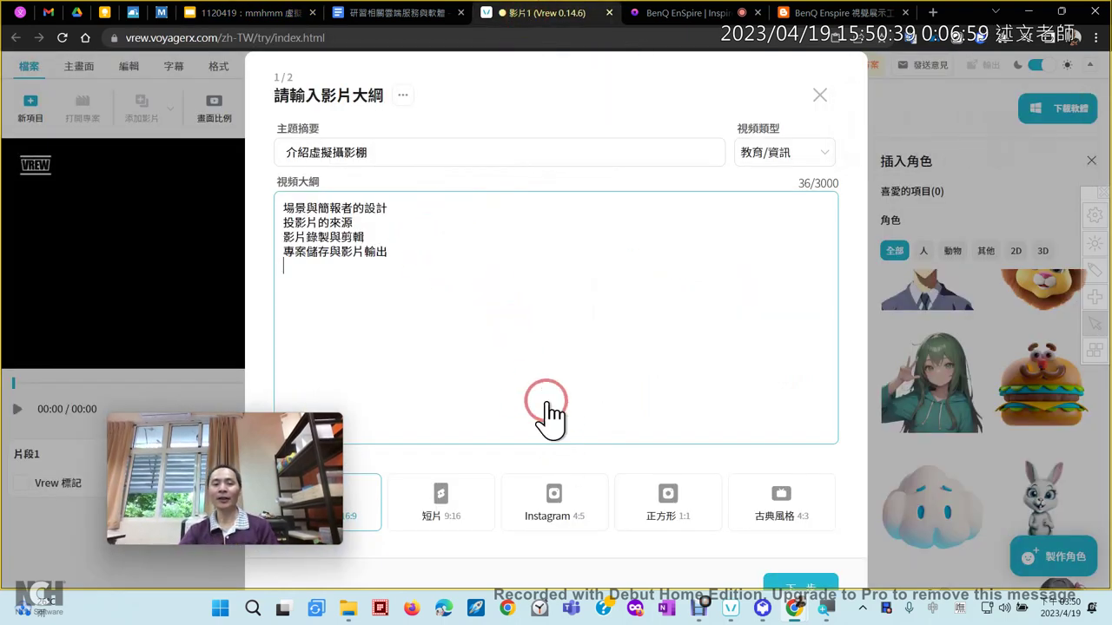
# Try to extend the pasted outline with 繼續撰寫, and opt out of 傳送診斷數據 (sending diagnostic data).
pyautogui.click(426, 233)
pyautogui.click(580, 420)
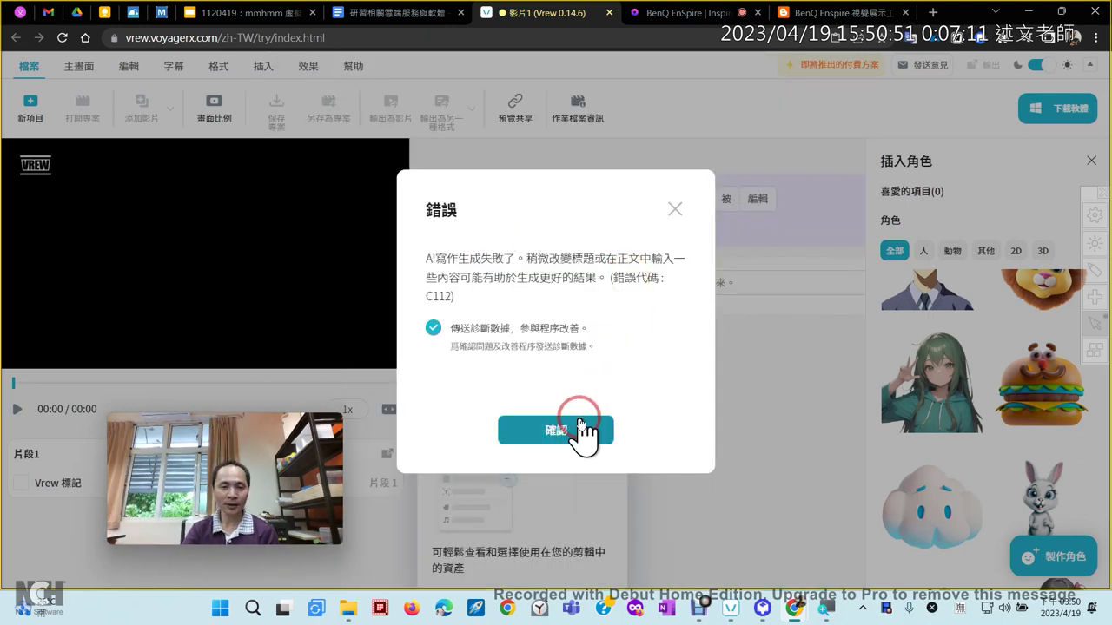
pyautogui.click(434, 330)
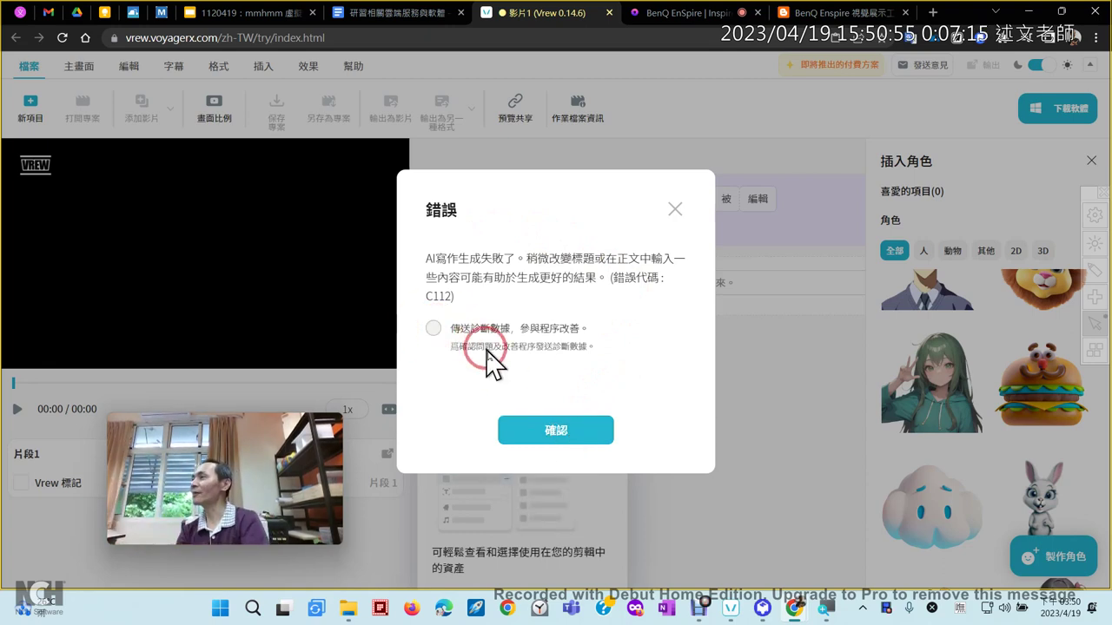
pyautogui.click(578, 434)
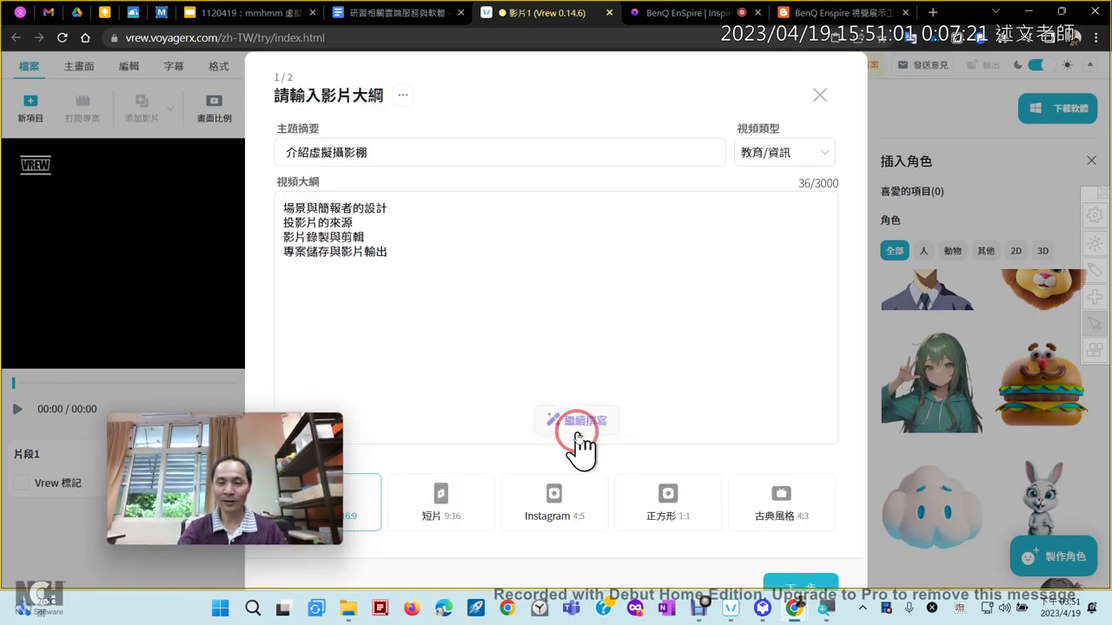
# Move the floating webcam window away from the 視頻比率 (video ratio) options to uncover YouTube 16:9.
pyautogui.moveTo(295, 484); pyautogui.dragTo(250, 278)
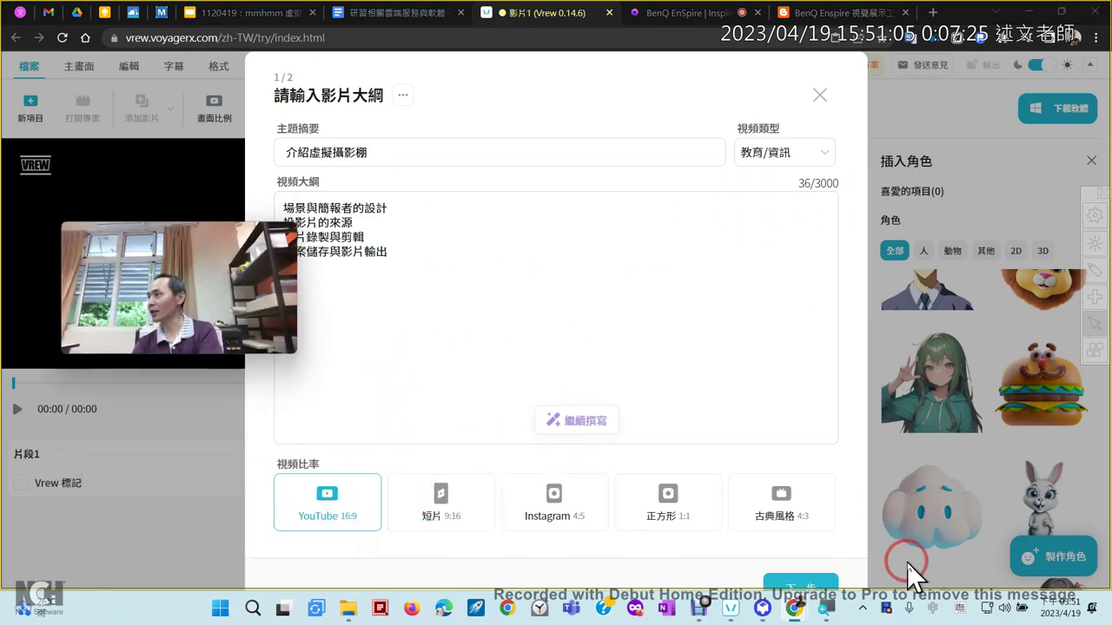